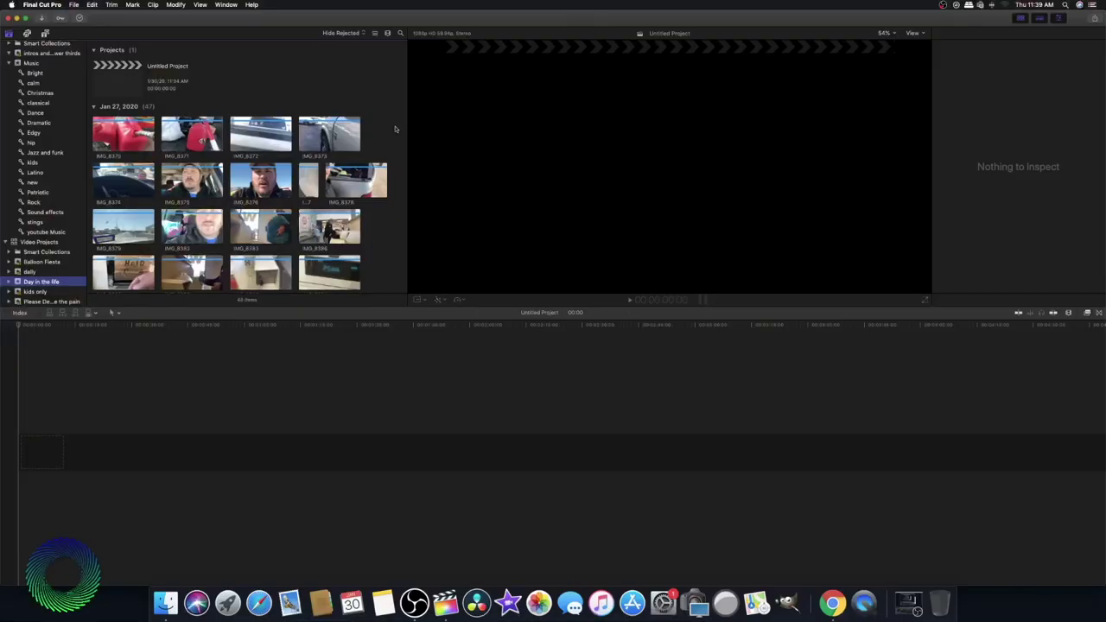
Append the first 13 clips of the Day in the life event, IMG_8370 through IMG_8386, to the empty timeline.
drag(396, 125, 94, 224)
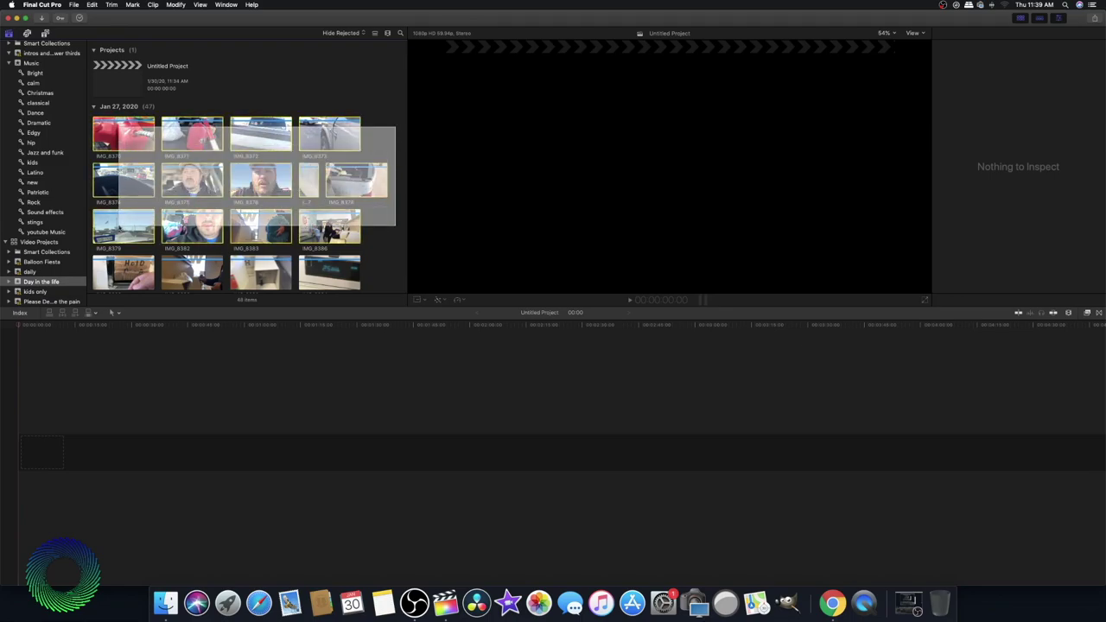
drag(110, 229, 95, 229)
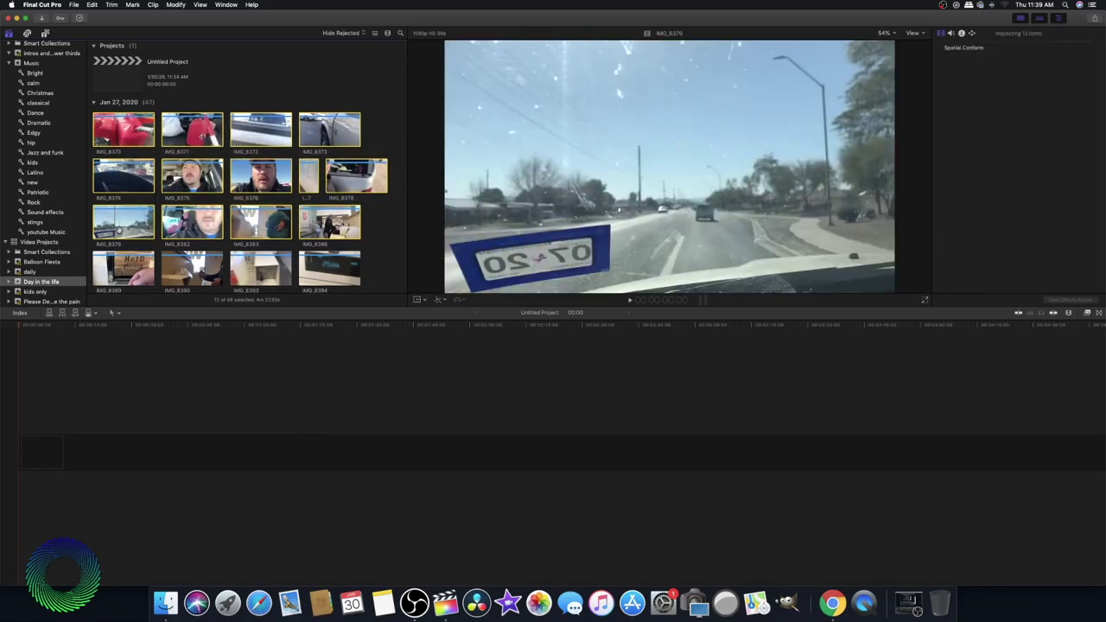
key(e)
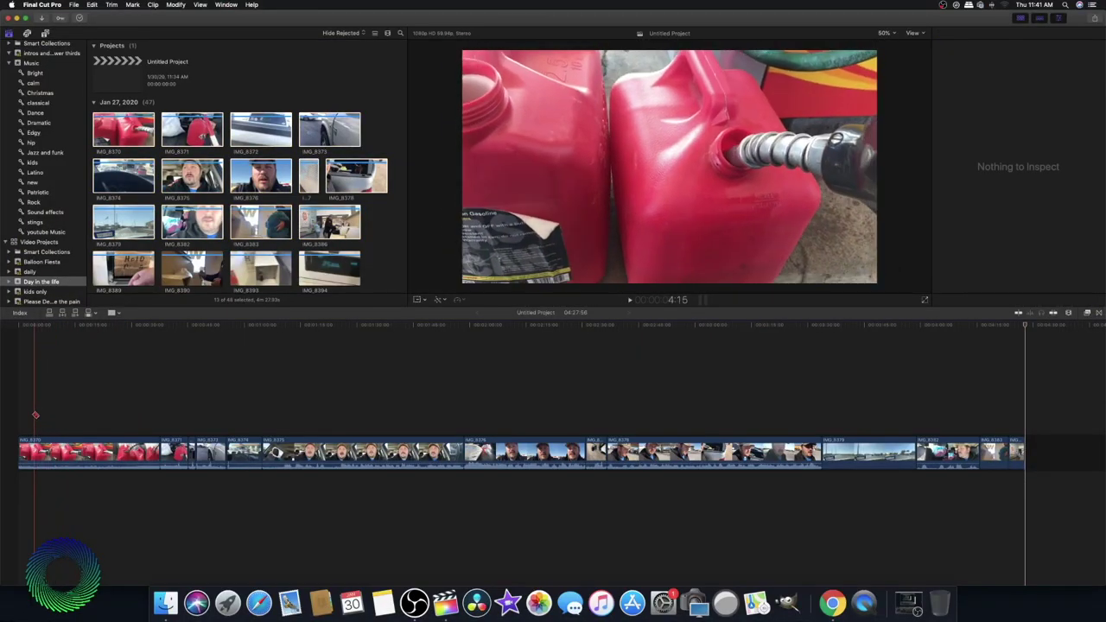
Add the Every-Morning track from the hip music collection beneath the clips at the start of the timeline.
key(Home)
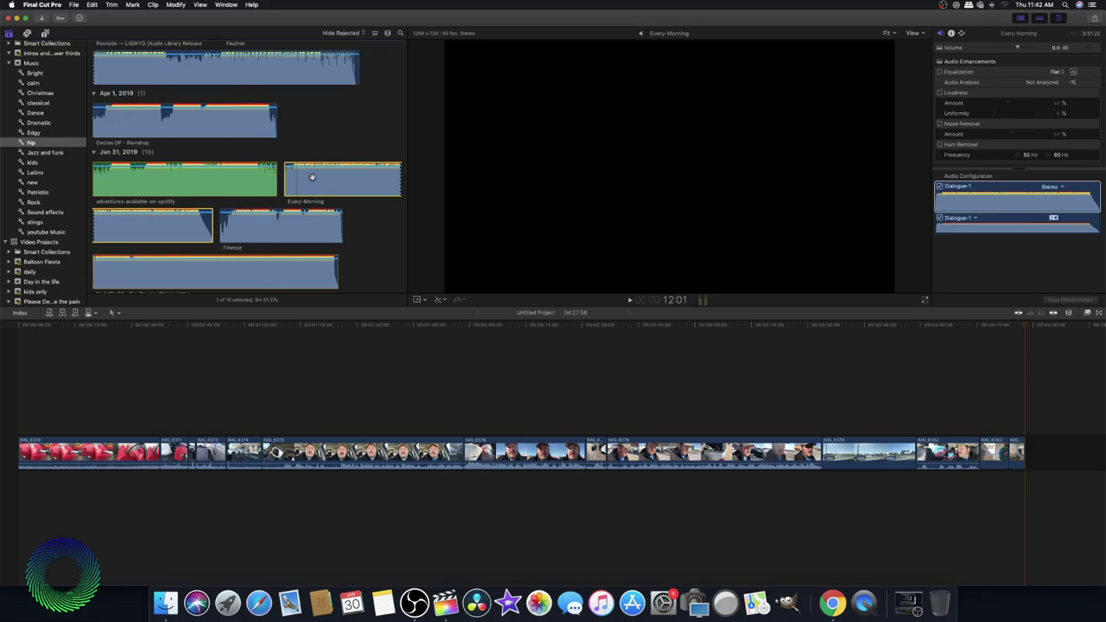
drag(318, 188, 69, 507)
key(super+equal)
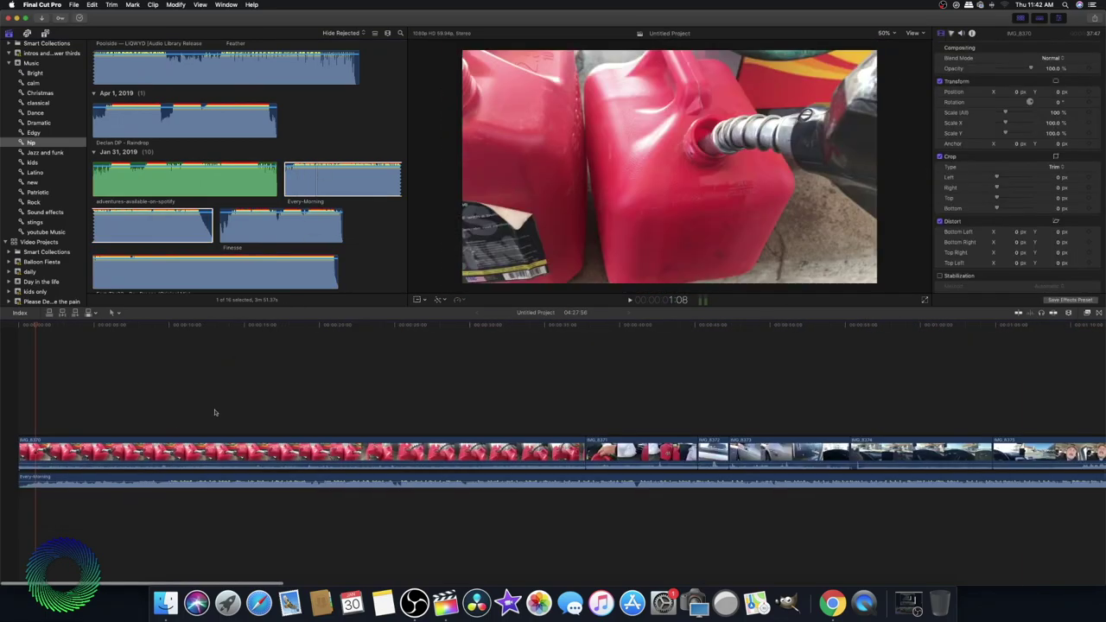
Slow the first five timeline clips, IMG_8370 through IMG_8374, to 50% speed and mute their audio.
click(268, 447)
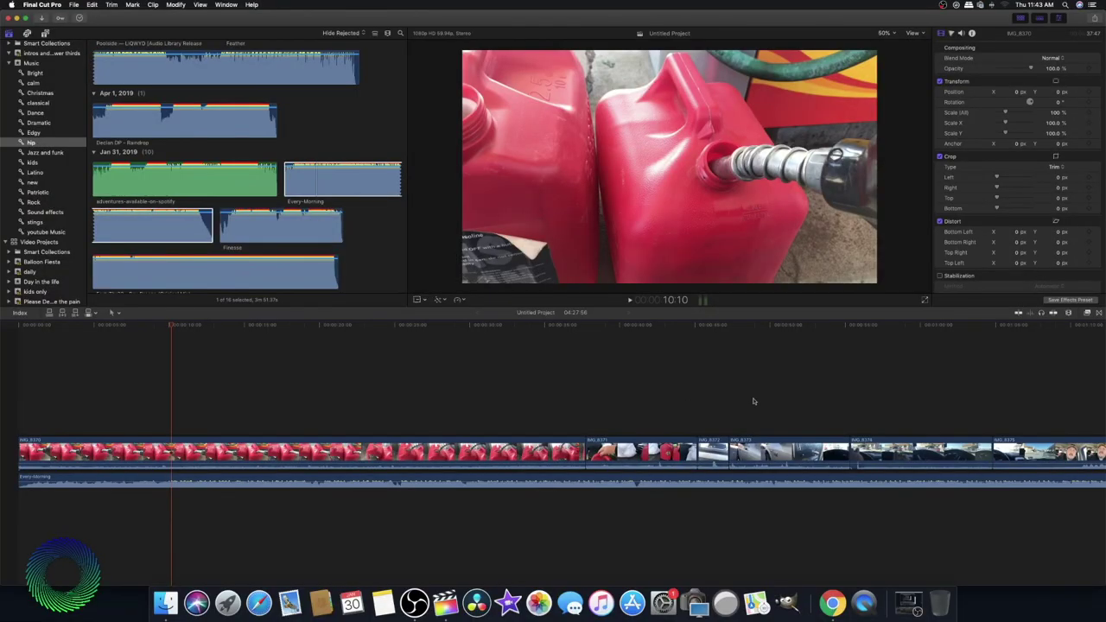
drag(525, 401, 888, 453)
click(459, 300)
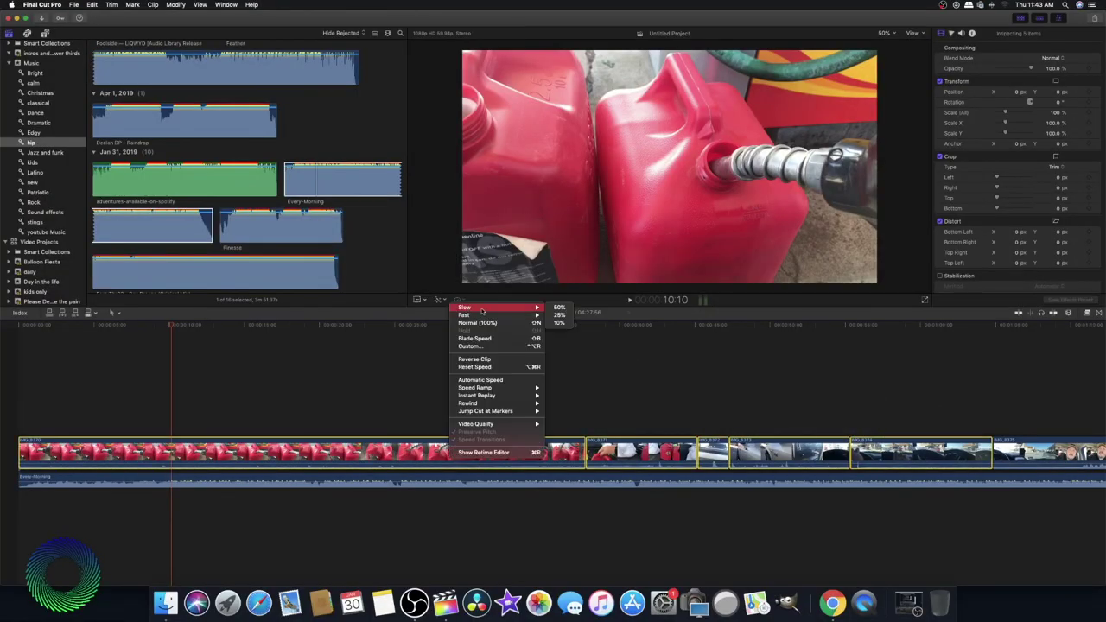
click(560, 309)
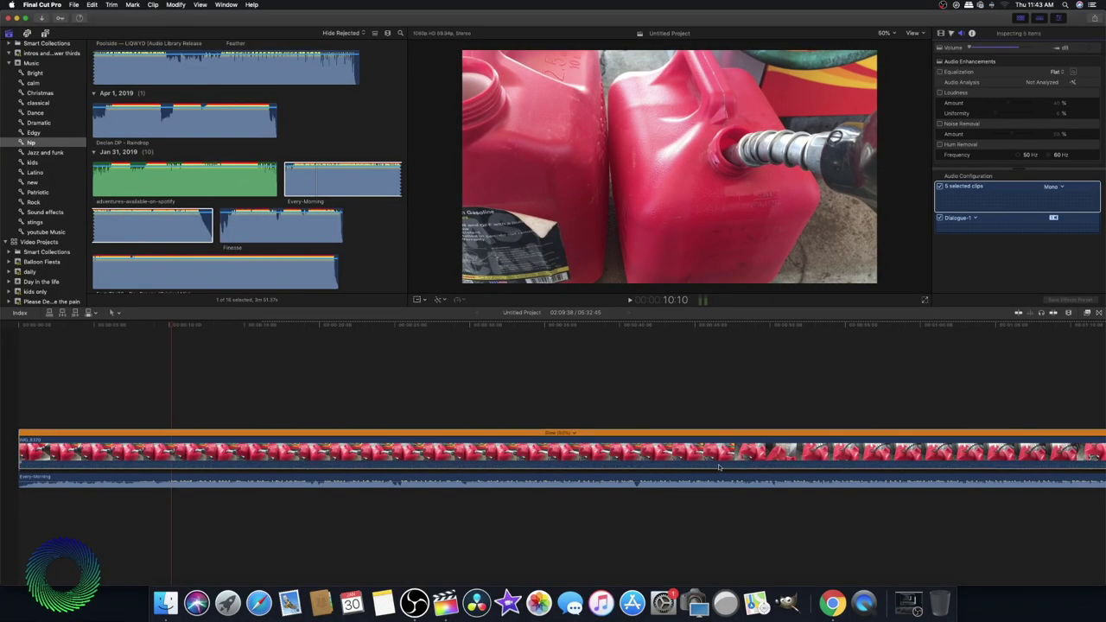
scroll(243, 423, right, 10)
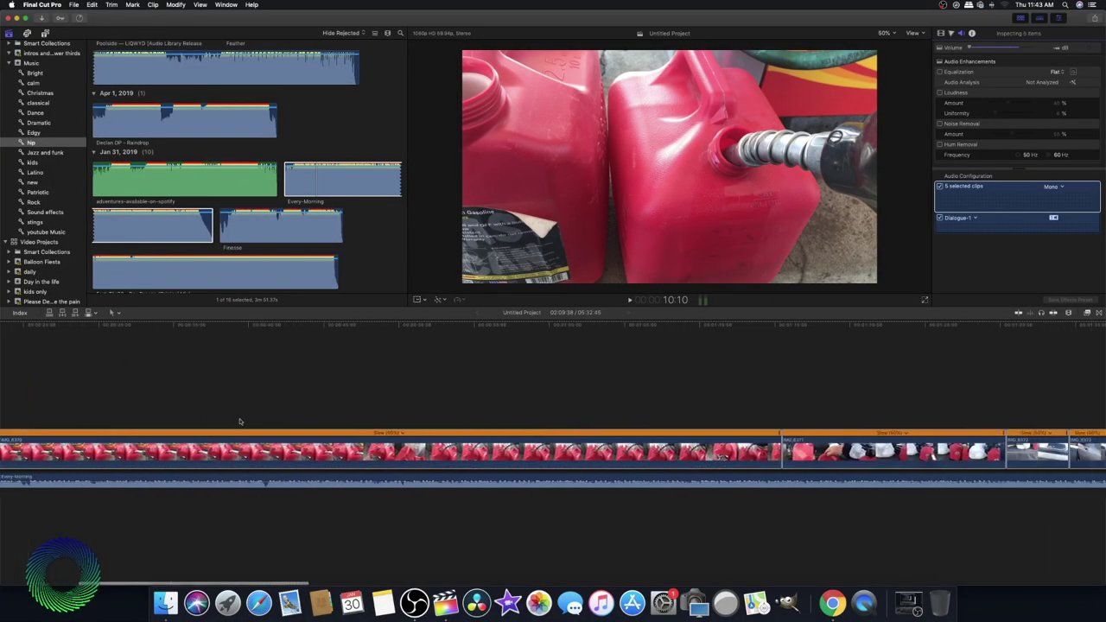
scroll(244, 420, right, 3)
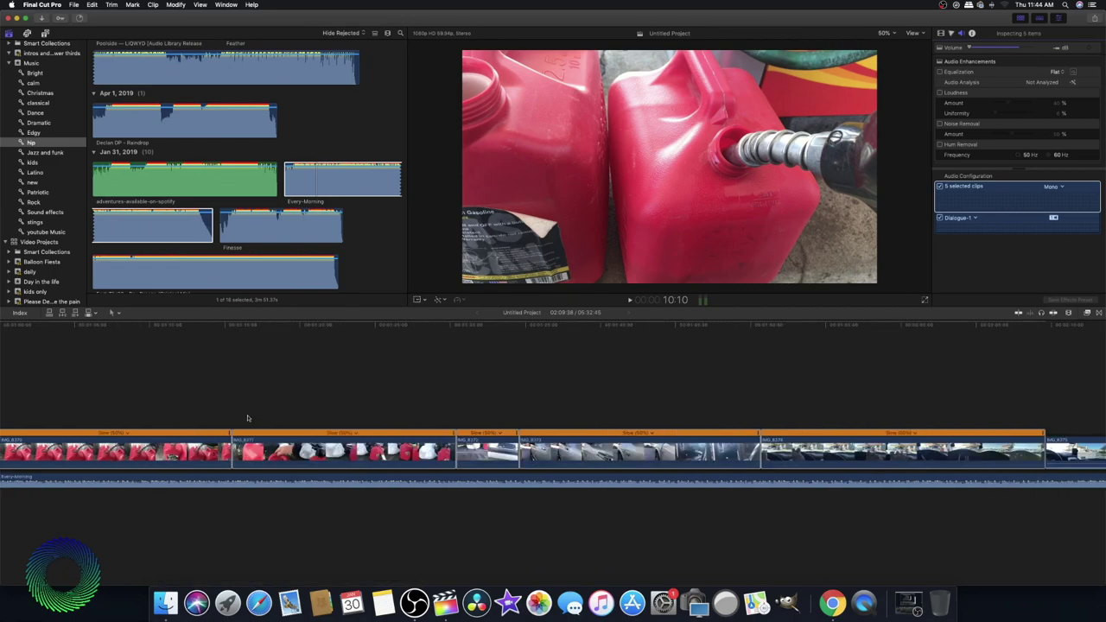
scroll(247, 419, left, 15)
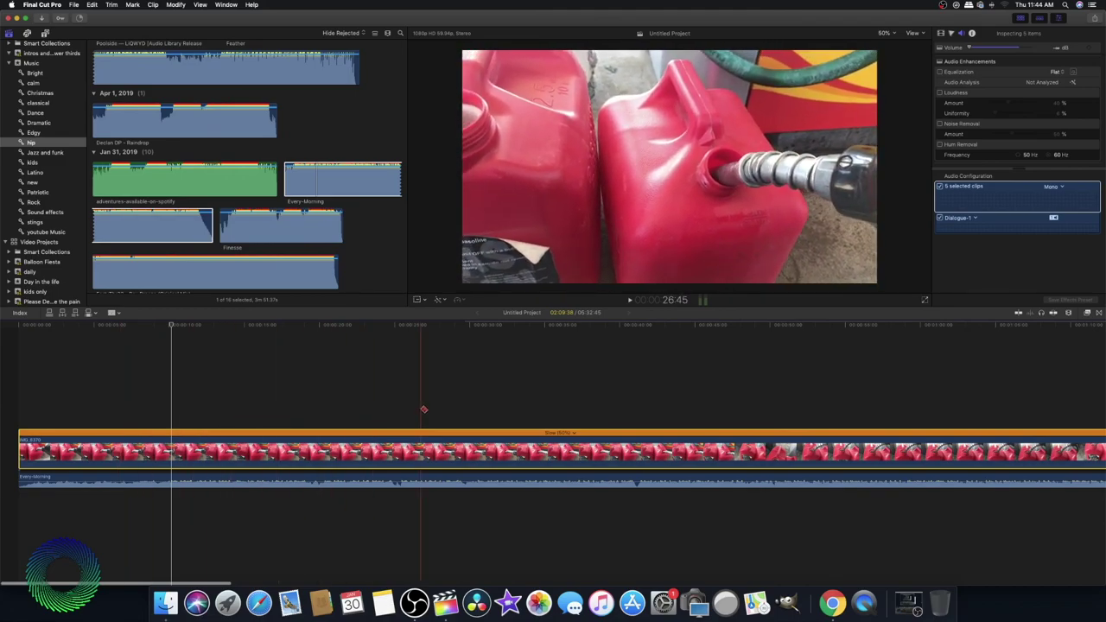
Cut the slowed IMG_8370 clip into sections and delete the excess, leaving two short pieces at the start.
key(super+z)
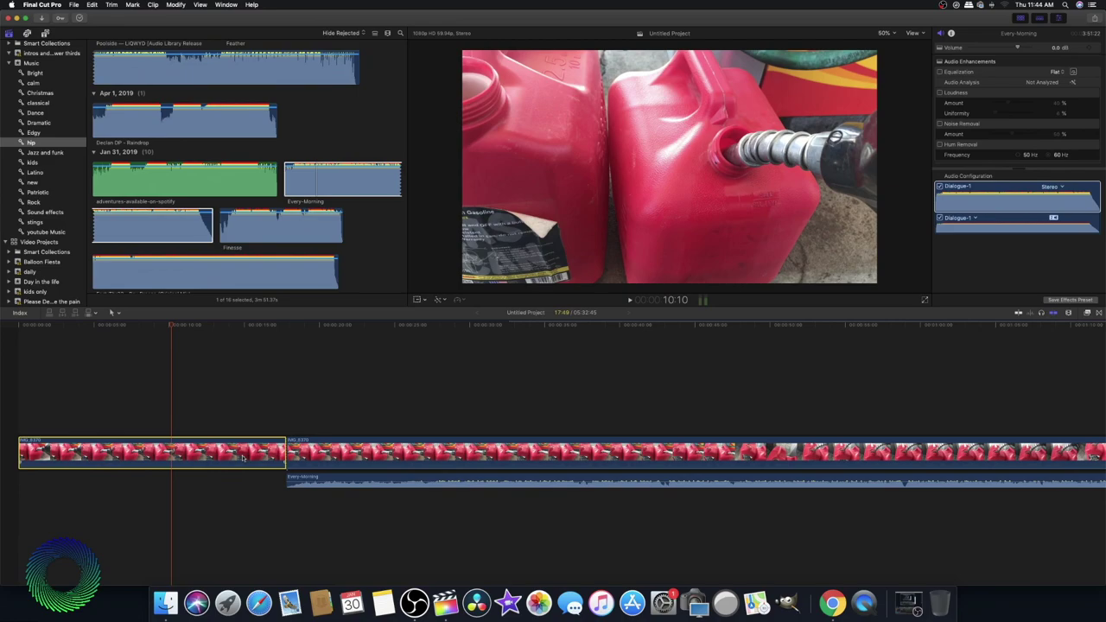
key(Delete)
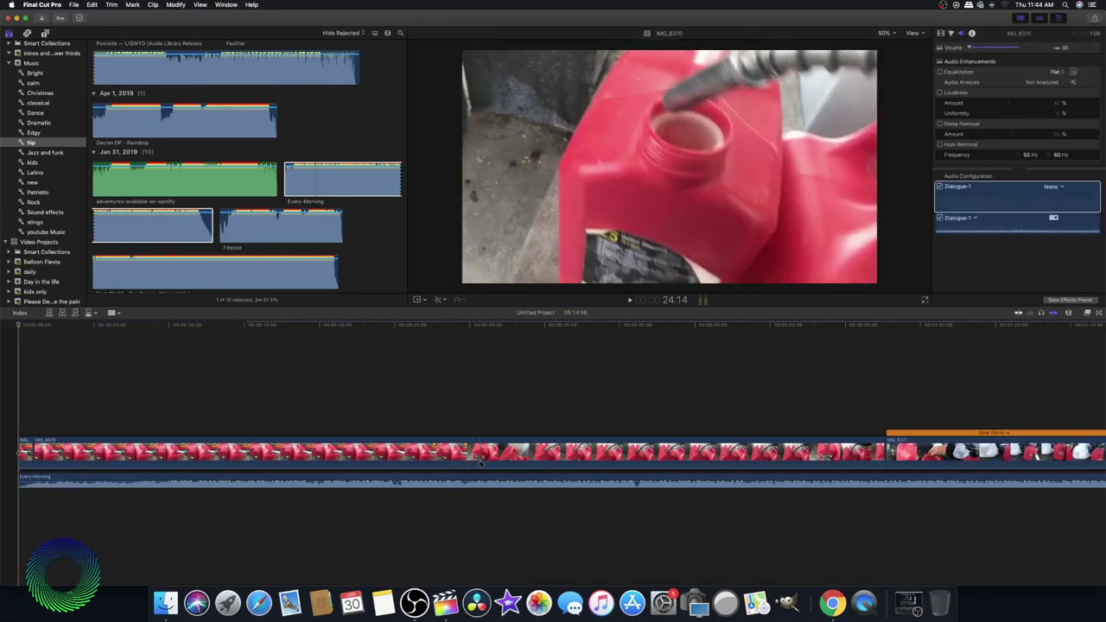
key(Delete)
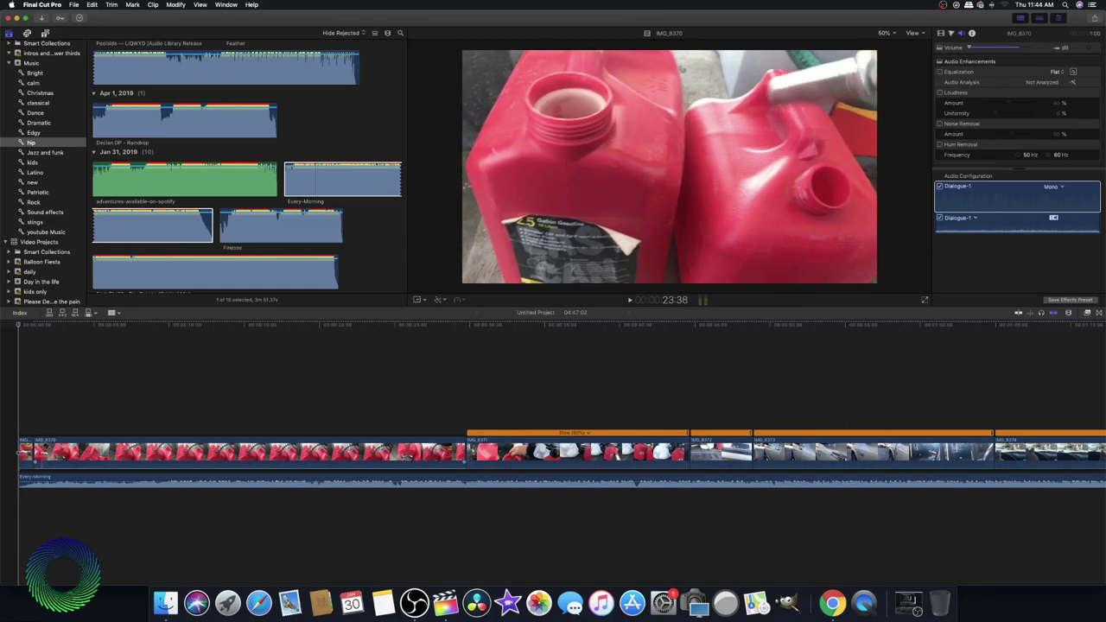
key(Delete)
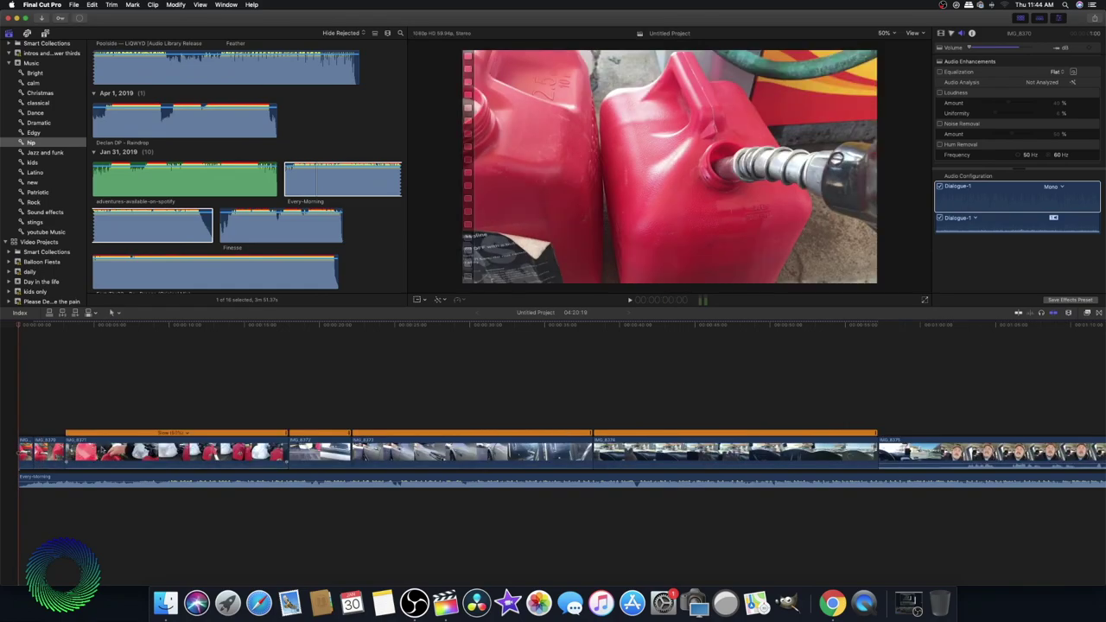
Cut the slowed IMG_8371, IMG_8372, IMG_8373 and IMG_8374 clips into short pieces and delete the unwanted footage.
key(Delete)
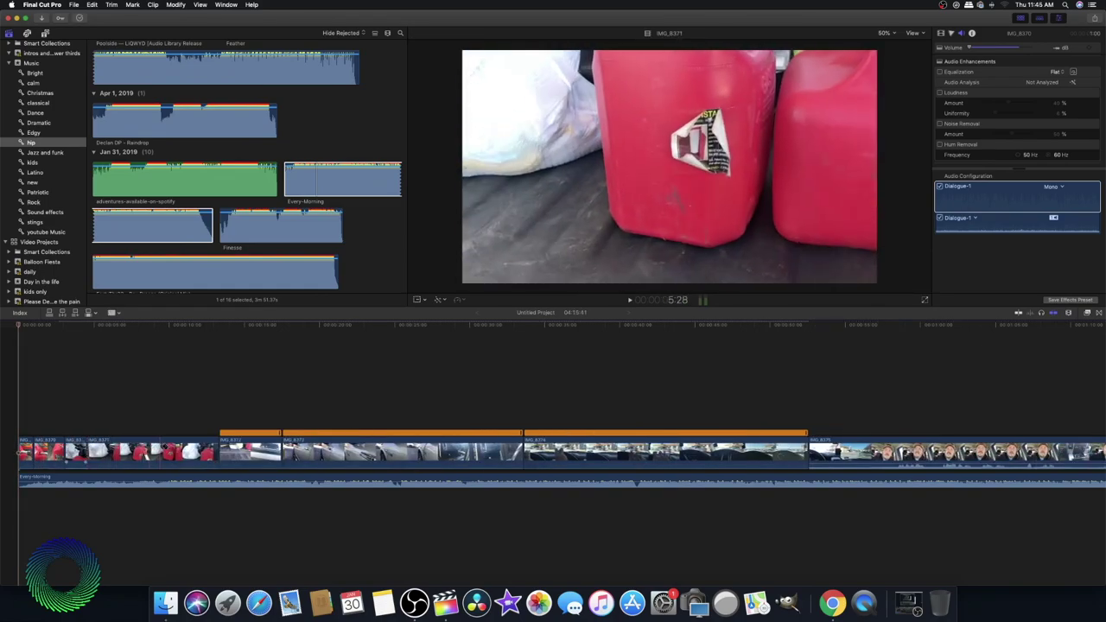
key(Delete)
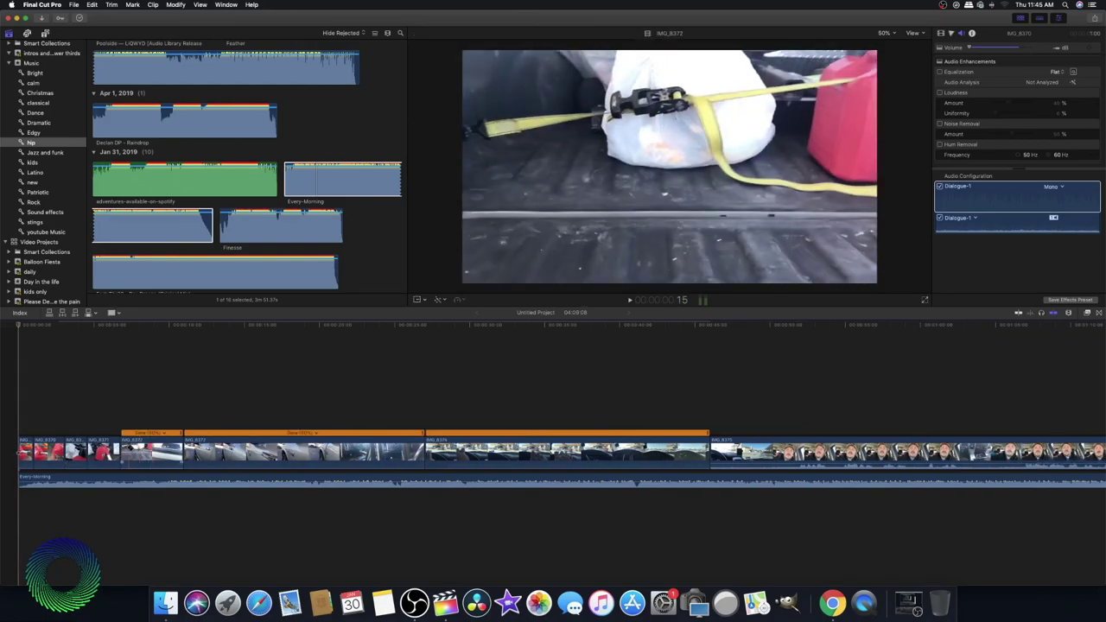
key(Delete)
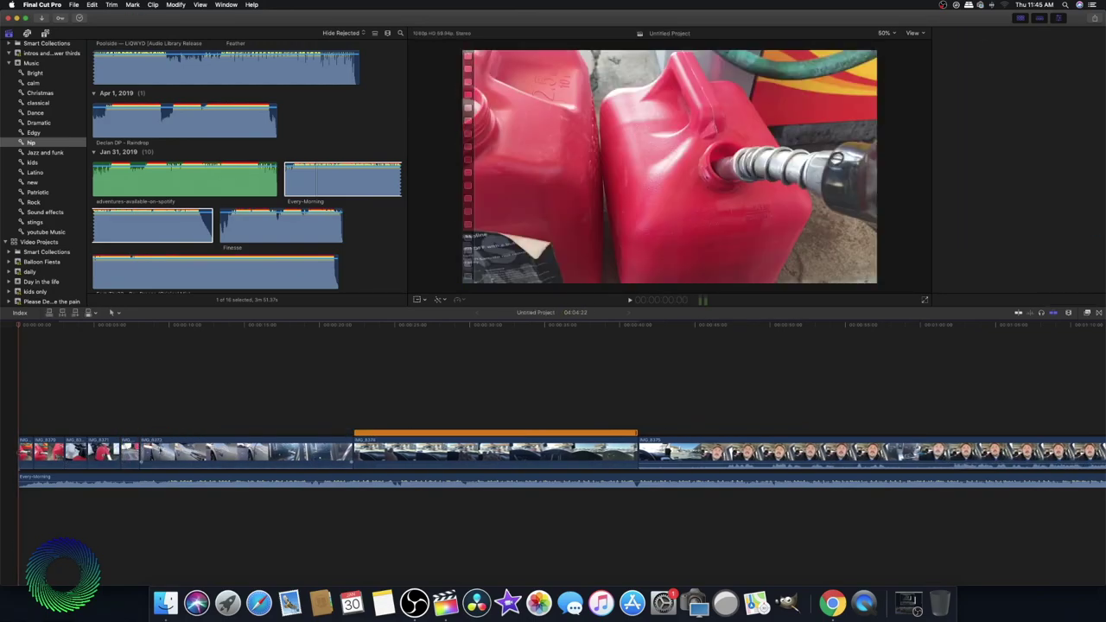
key(Delete)
key(Delete)
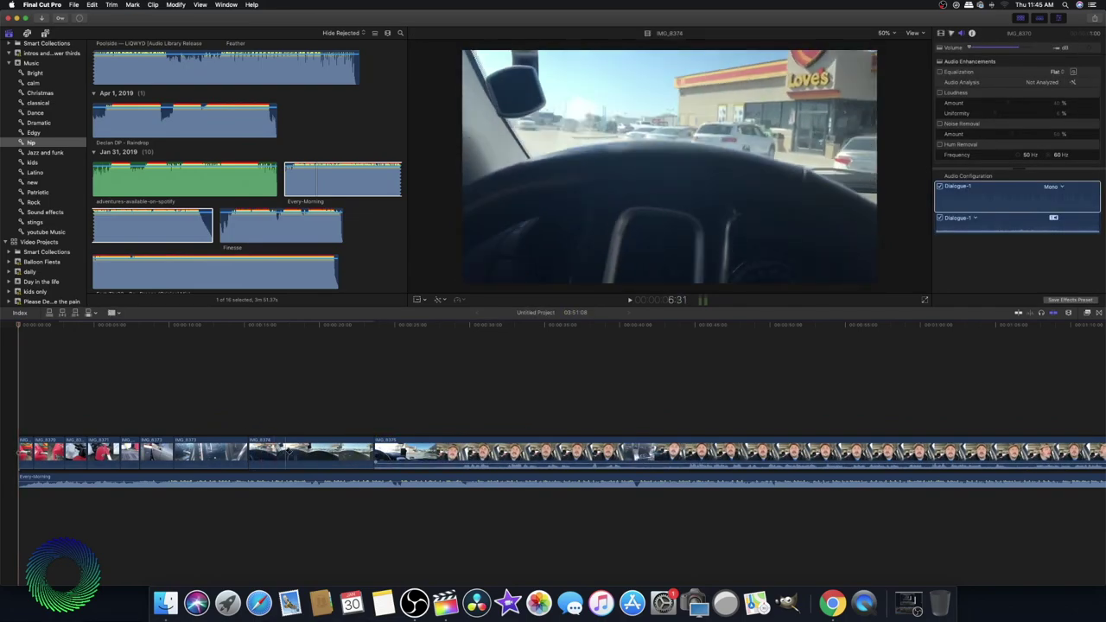
Extend the end of the first IMG_8370 piece to a length of about 1.4 seconds and play the opening.
drag(24, 425, 249, 432)
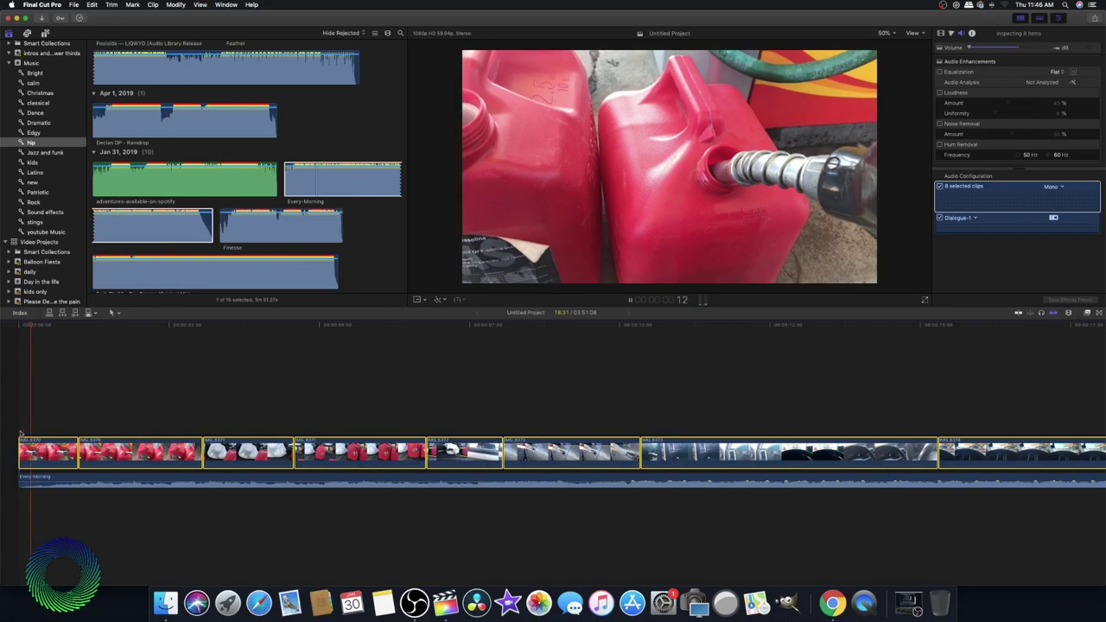
click(18, 427)
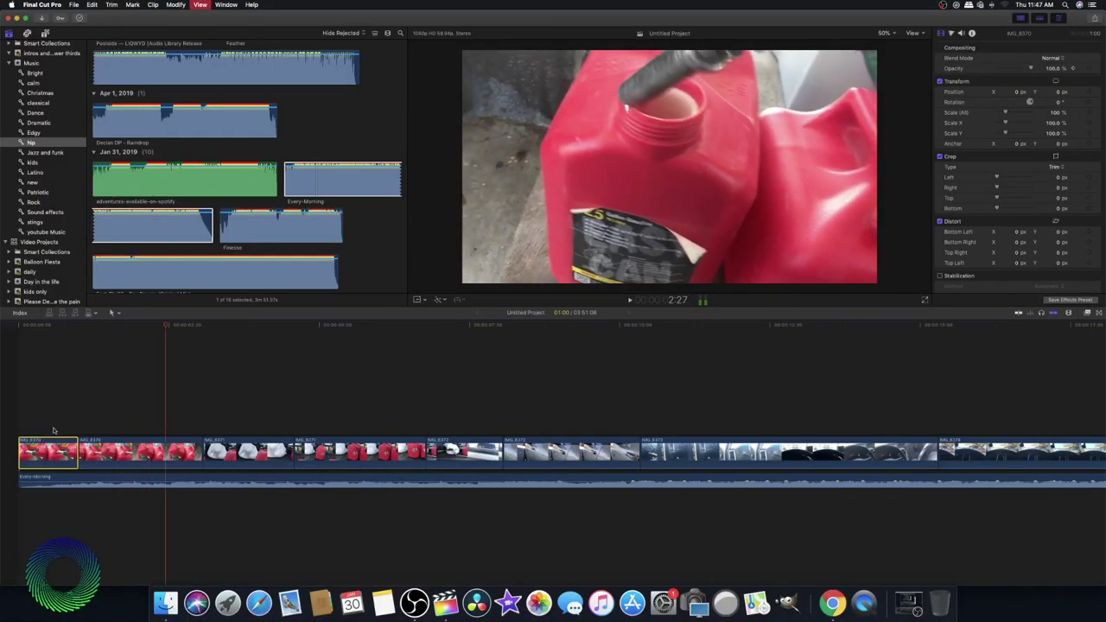
drag(76, 450, 102, 455)
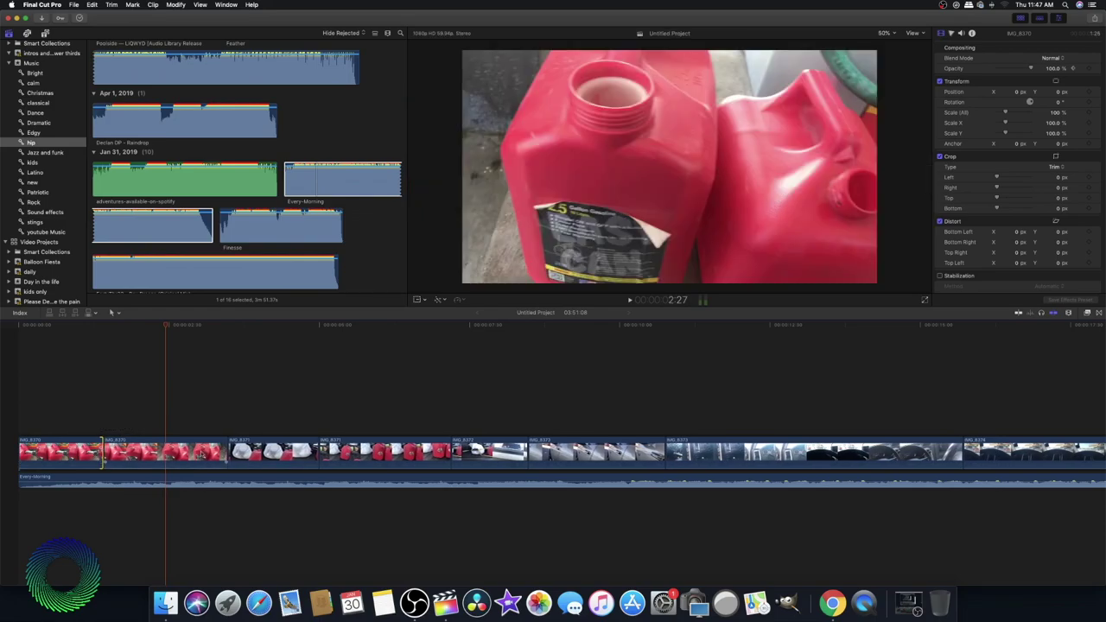
key(space)
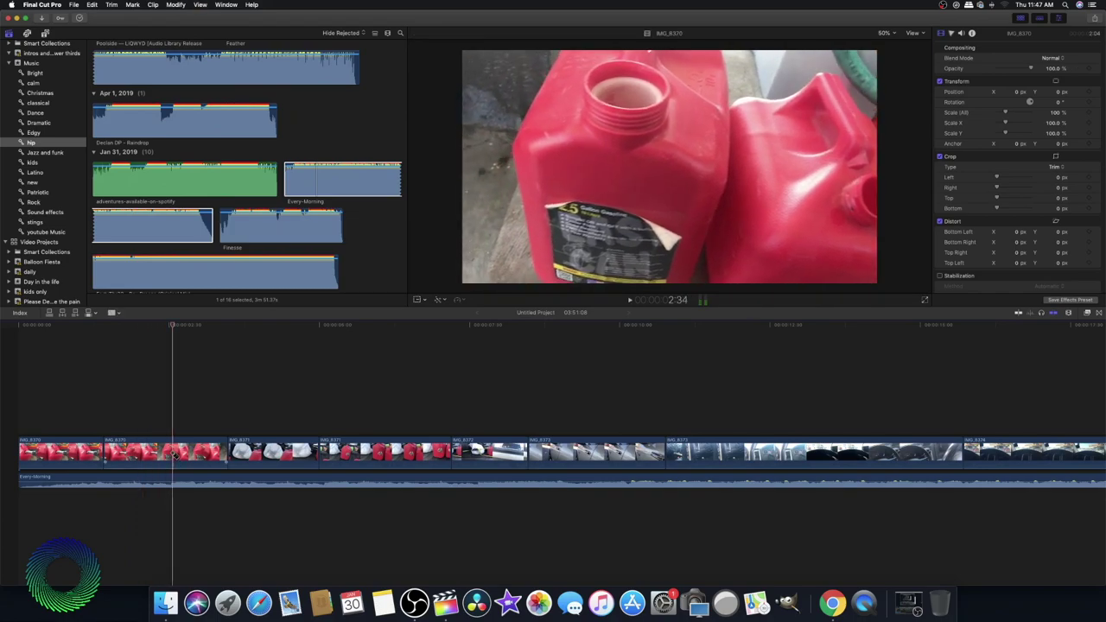
Cut off the excess ends of the second IMG_8370 piece and the following IMG_8371 to IMG_8373 pieces, checking with playback.
key(Delete)
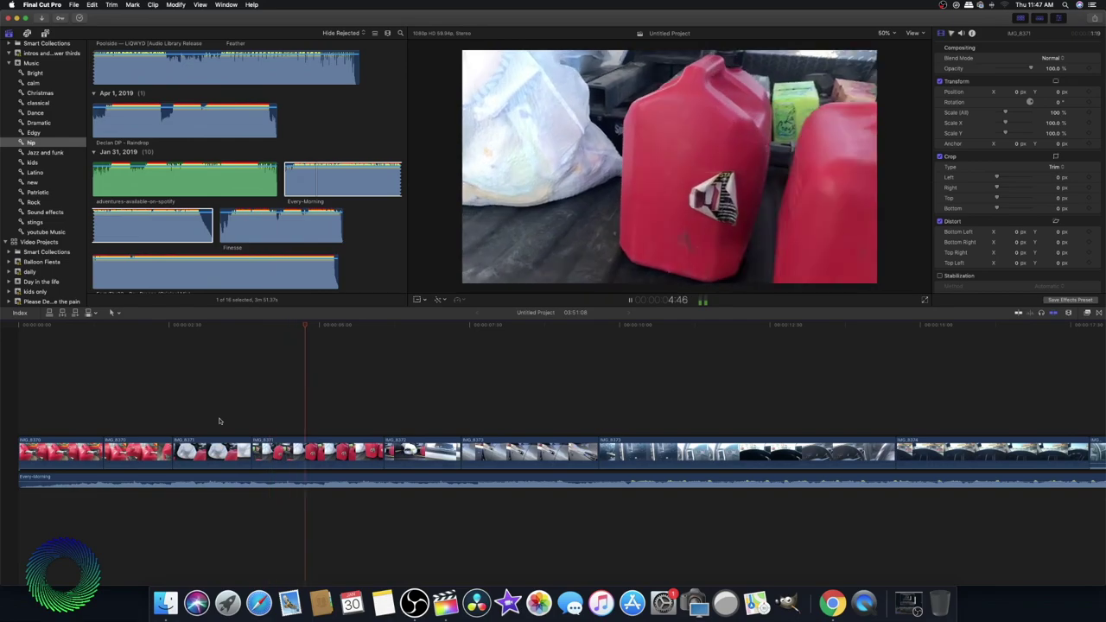
key(space)
key(space)
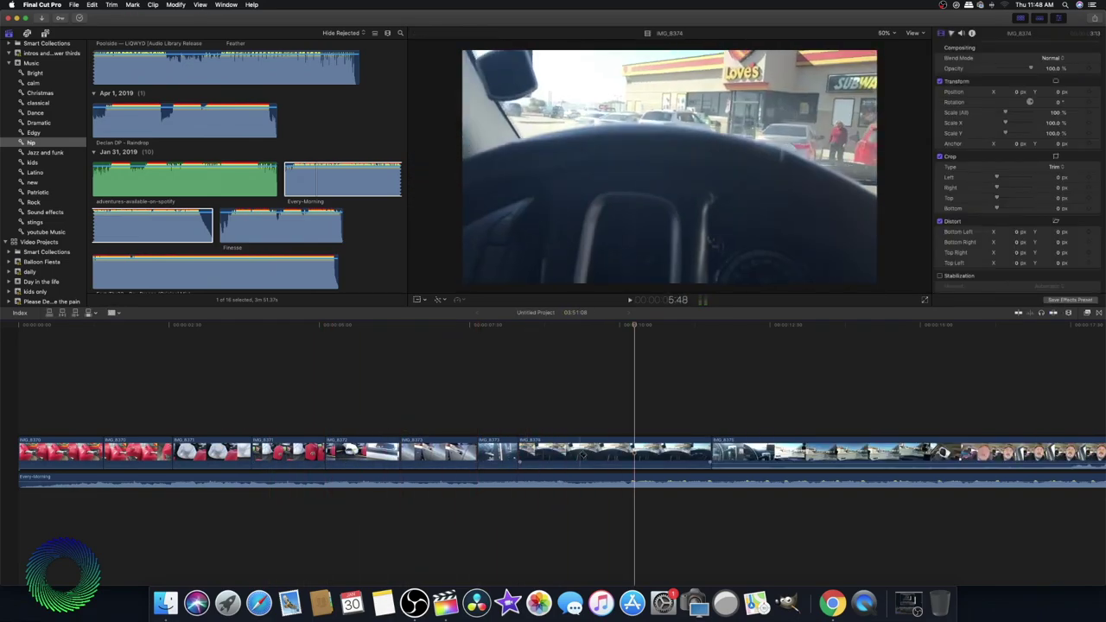
Split IMG_8374 and the Every-Morning track at about 10 seconds, separate the rest of the music, and delete the leftover IMG_8374 piece.
click(642, 459)
drag(647, 478, 775, 477)
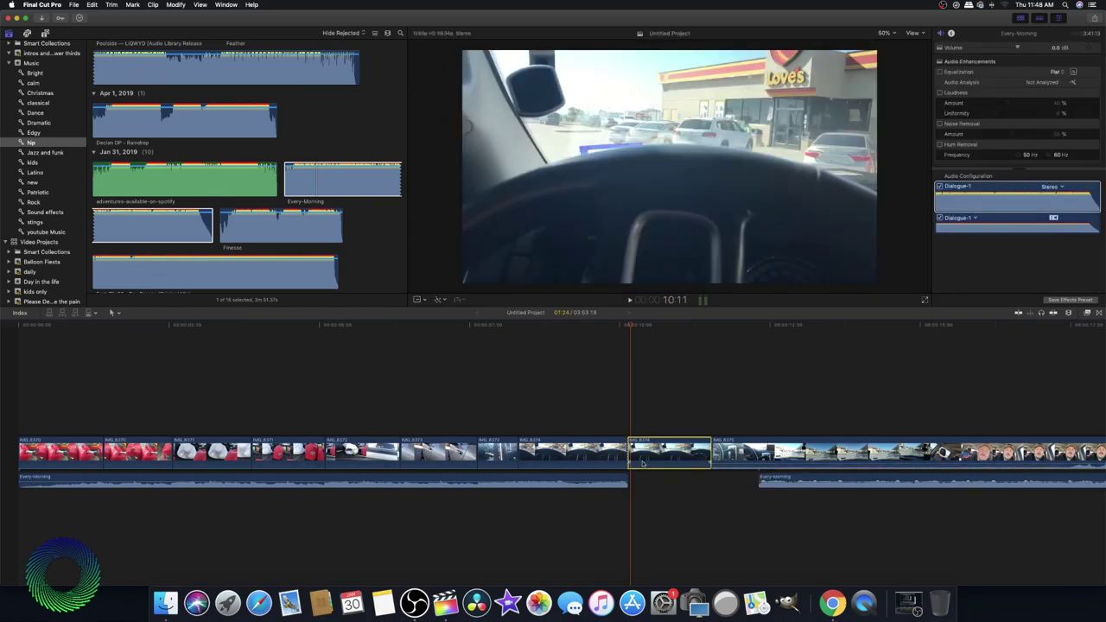
key(Delete)
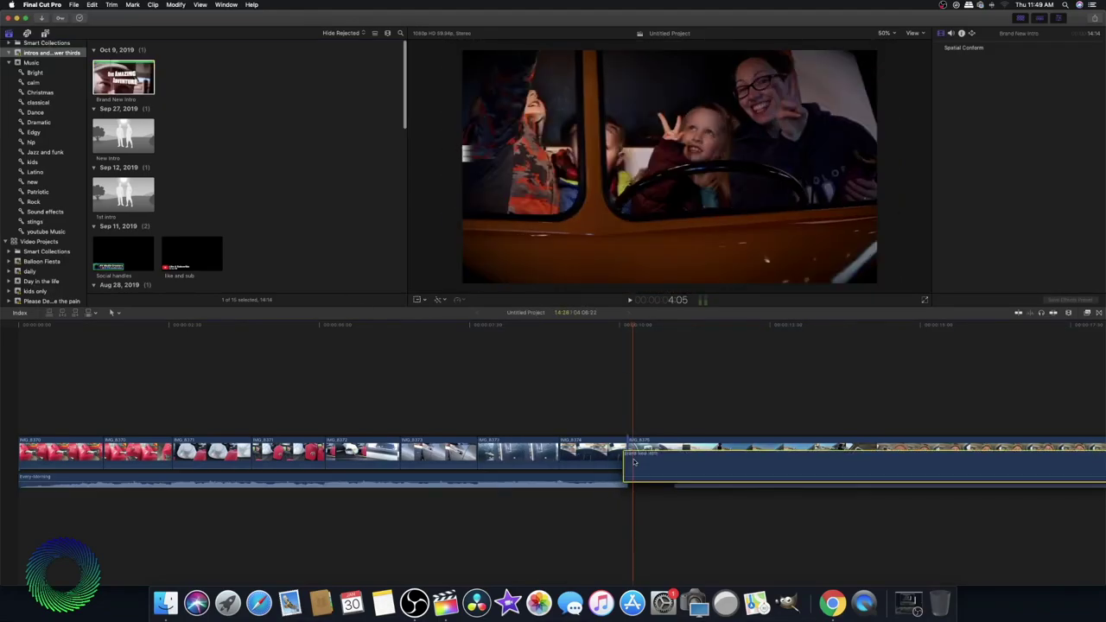
Insert the Brand New Intro clip between IMG_8374 and IMG_8375, with the remaining Every-Morning track starting under it.
drag(633, 462, 632, 456)
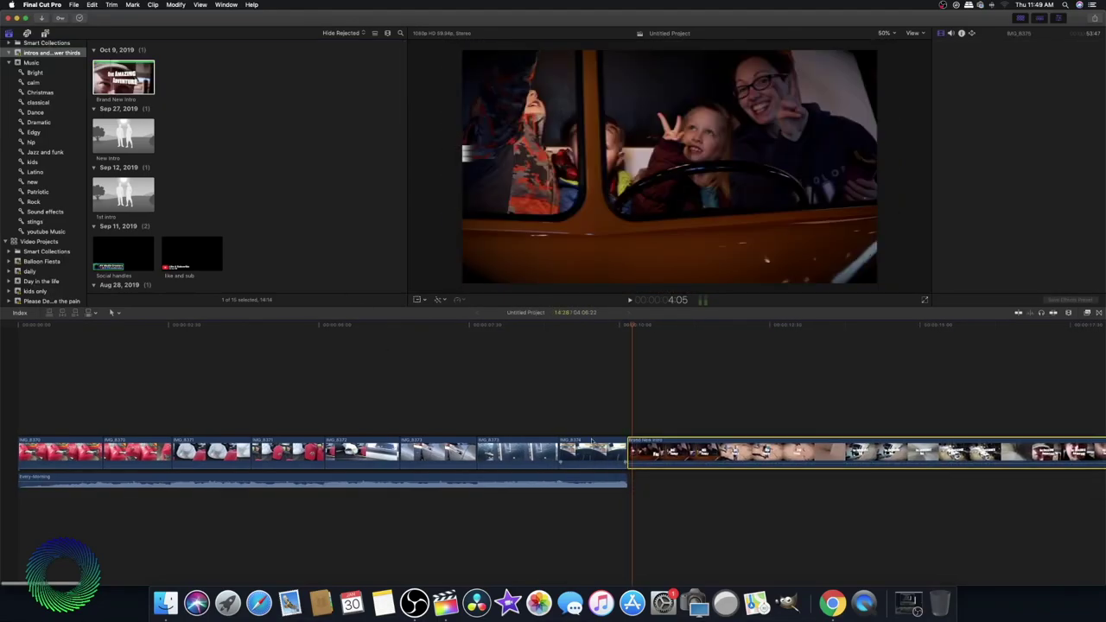
key(super+4)
key(Home)
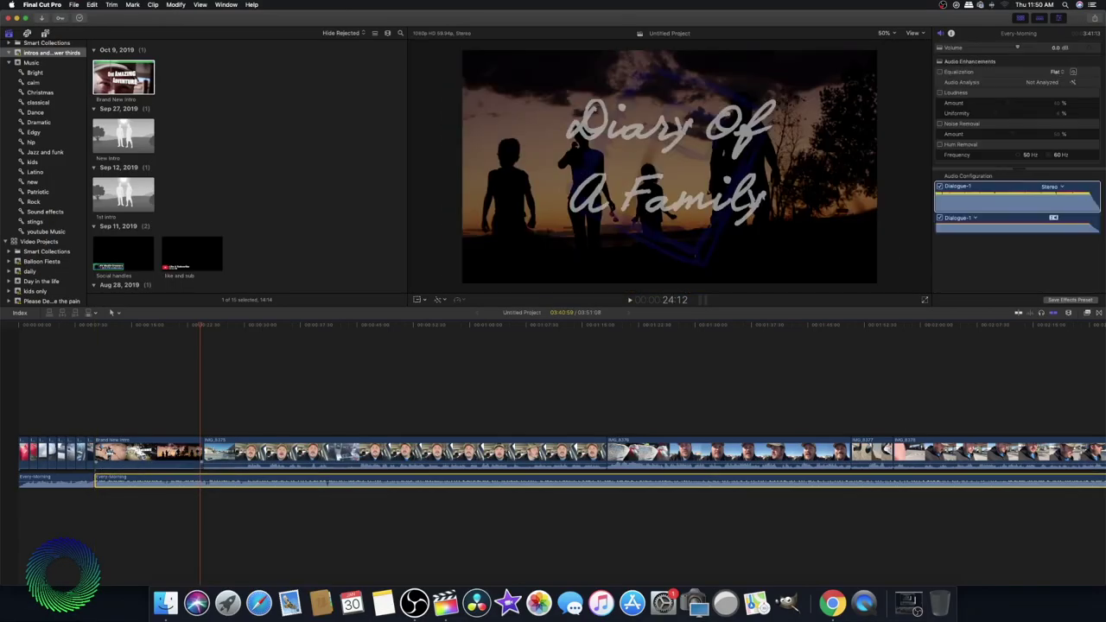
click(24, 420)
key(space)
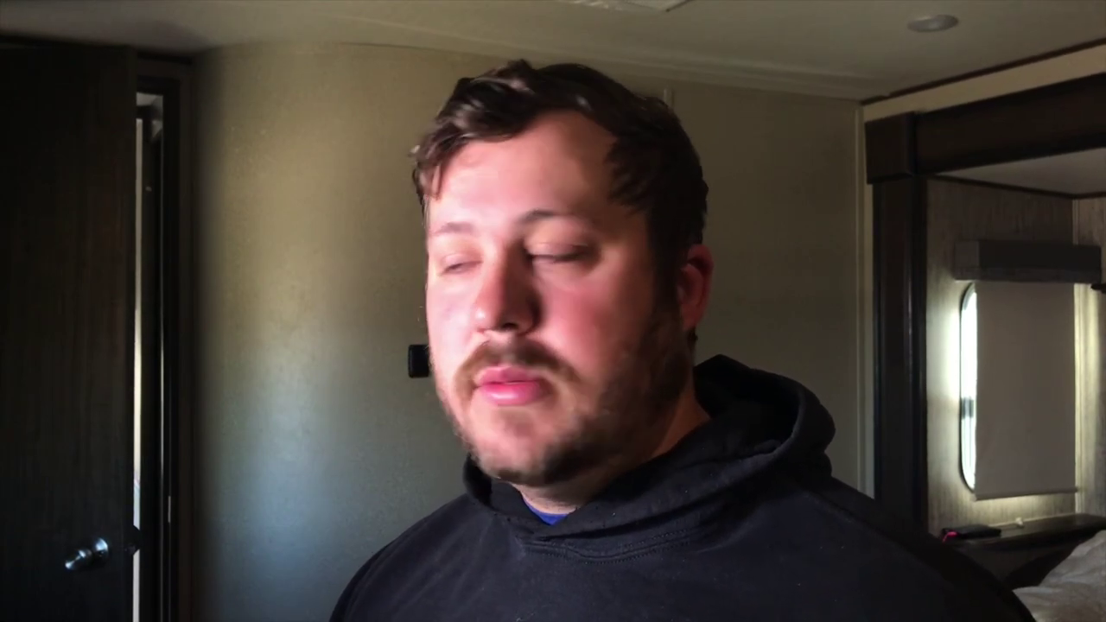
Set IMG_8375's equalization to Voice Enhance and delete the short blurred section at the end of the clip.
click(1055, 72)
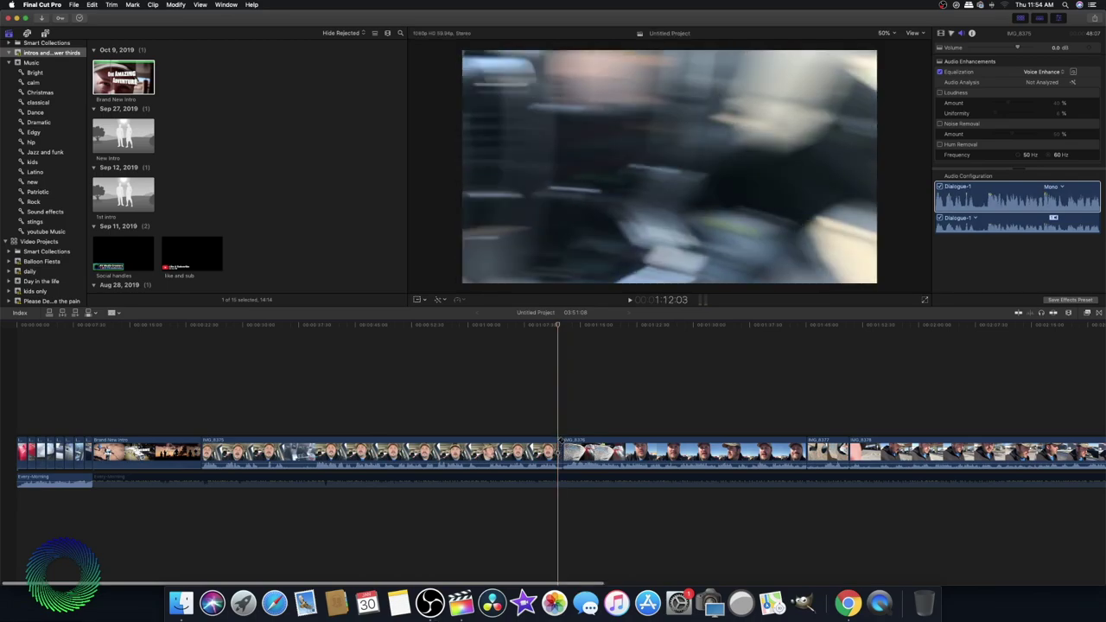
click(560, 445)
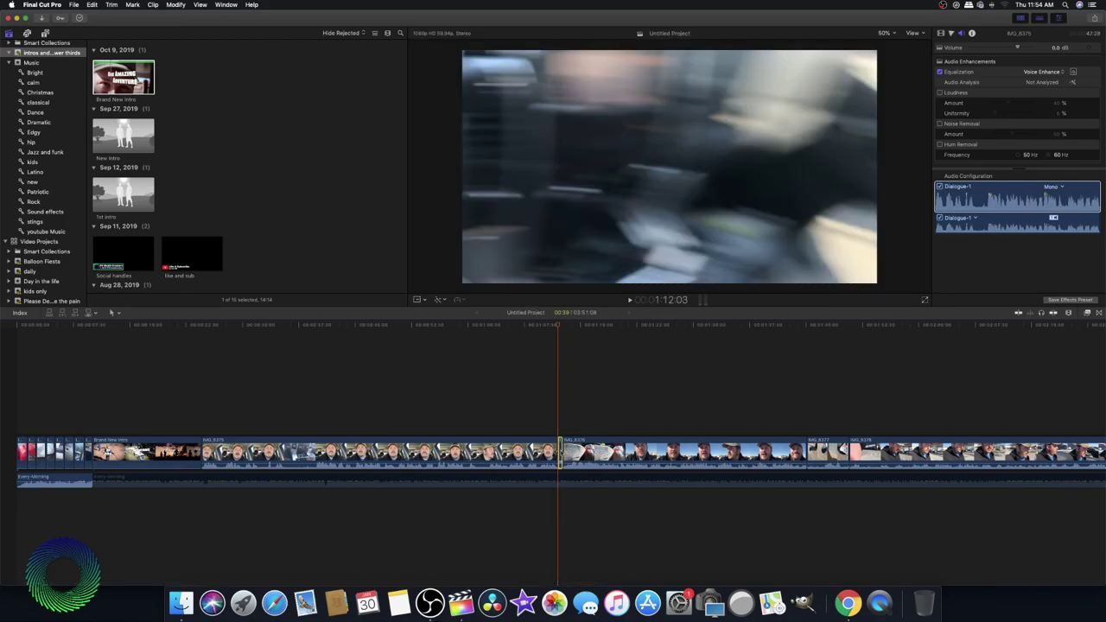
click(551, 441)
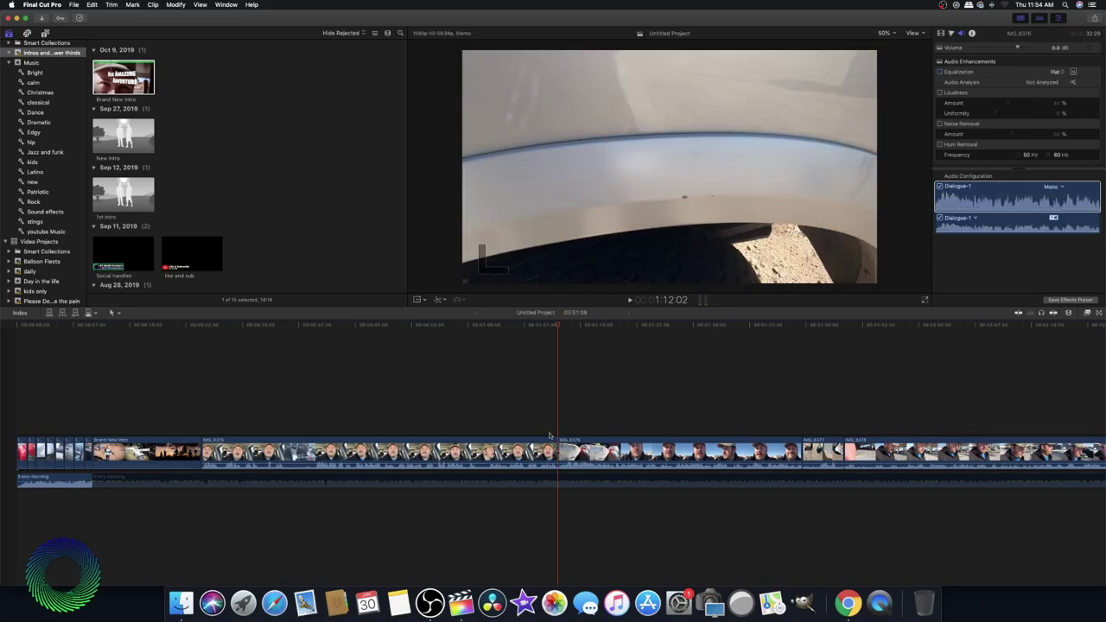
click(543, 433)
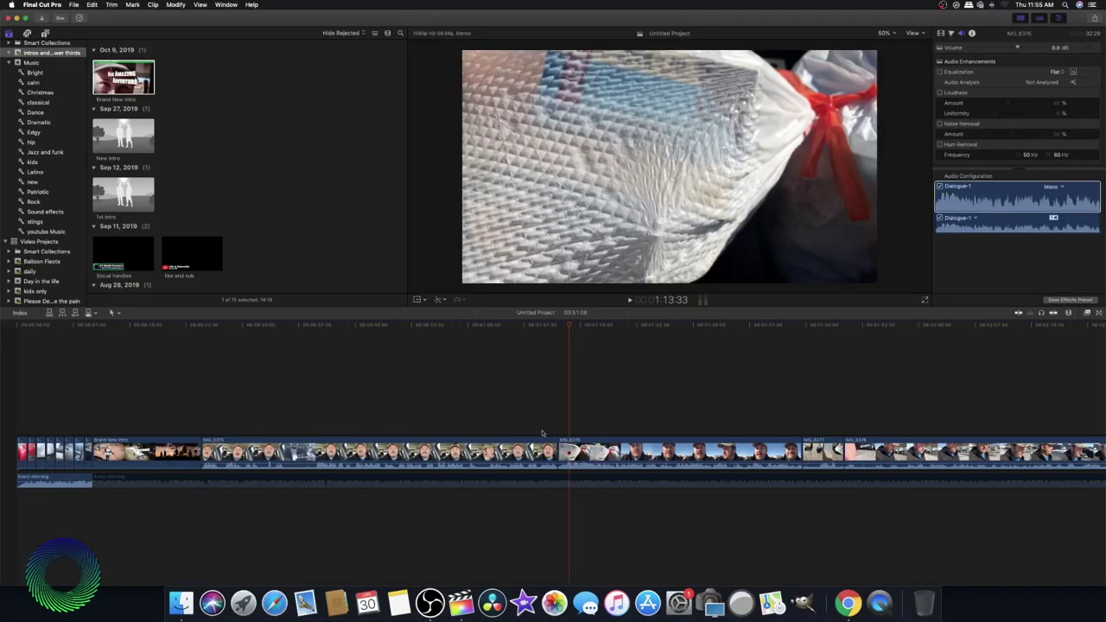
click(538, 424)
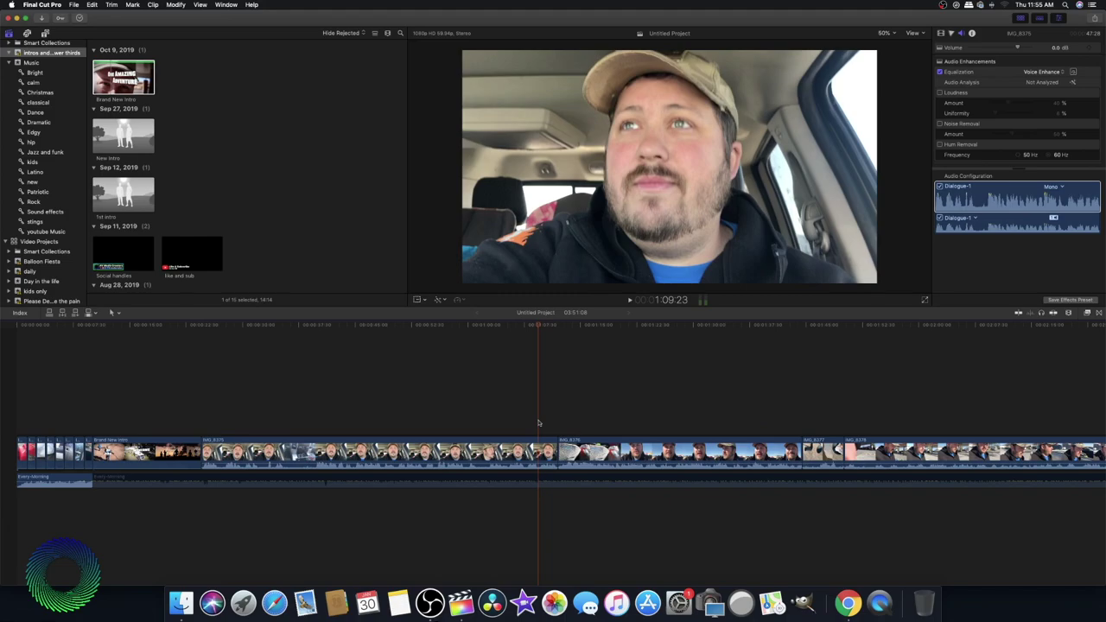
Play on from the end of IMG_8375 and set IMG_8378's audio equalization to Voice Enhance.
key(space)
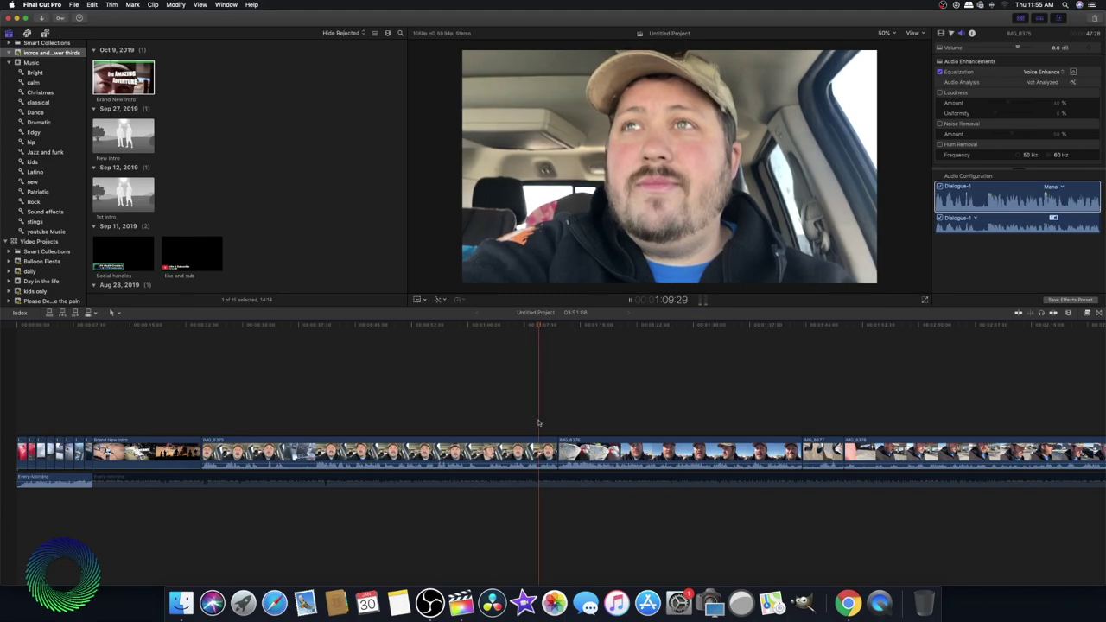
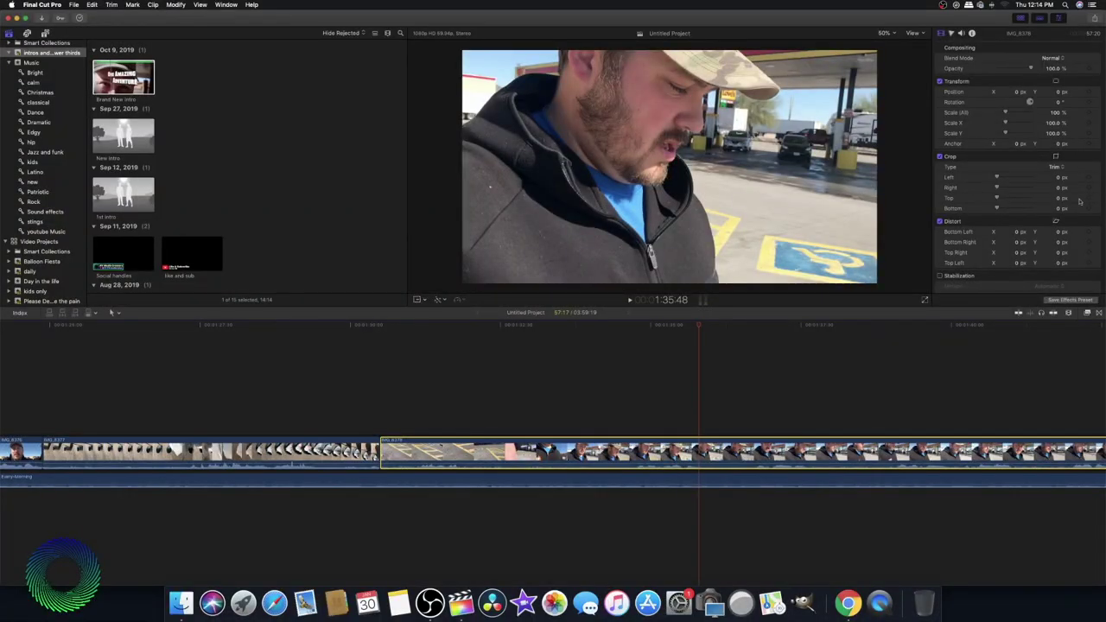
click(961, 33)
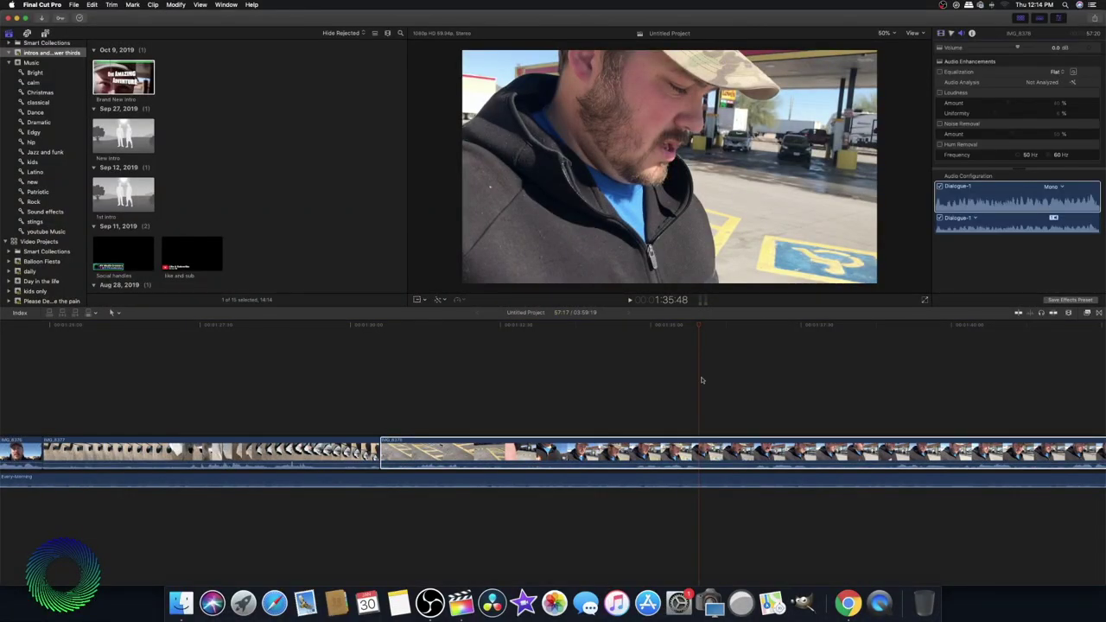
click(1058, 71)
click(1058, 77)
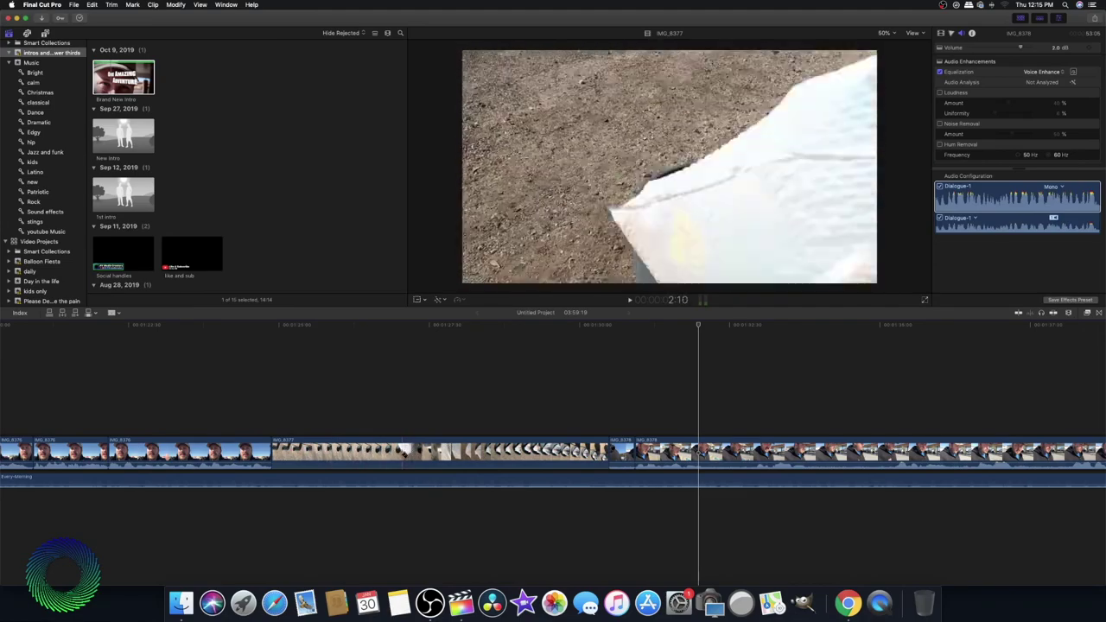
Delete the marked section of IMG_8377, check the cut with playback, and adjust the Every-Morning track's volume around that clip.
key(Delete)
click(250, 418)
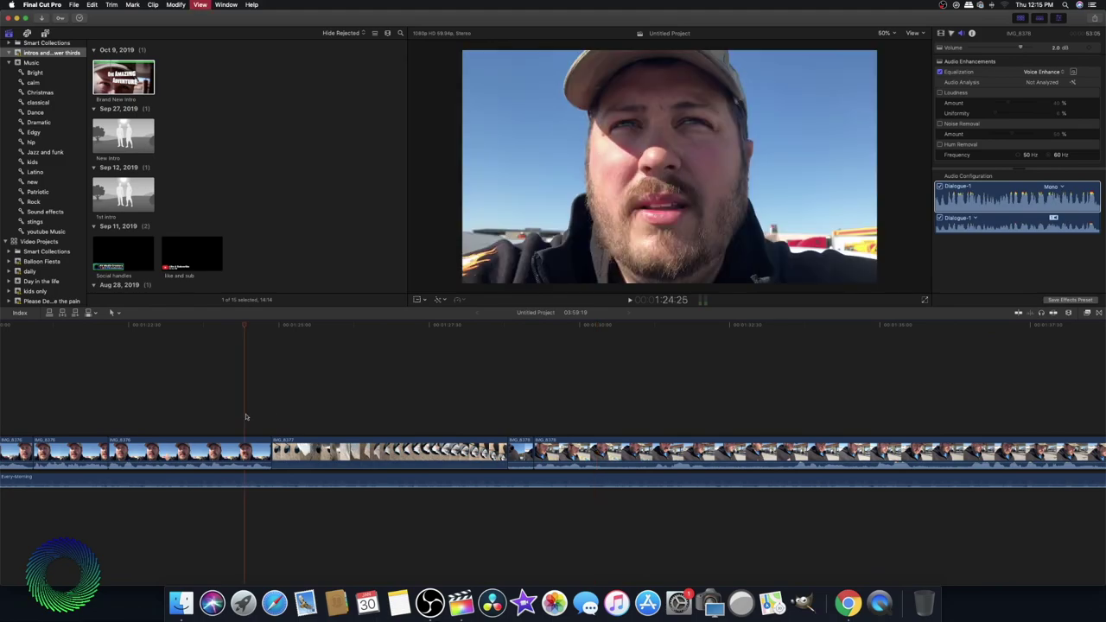
key(space)
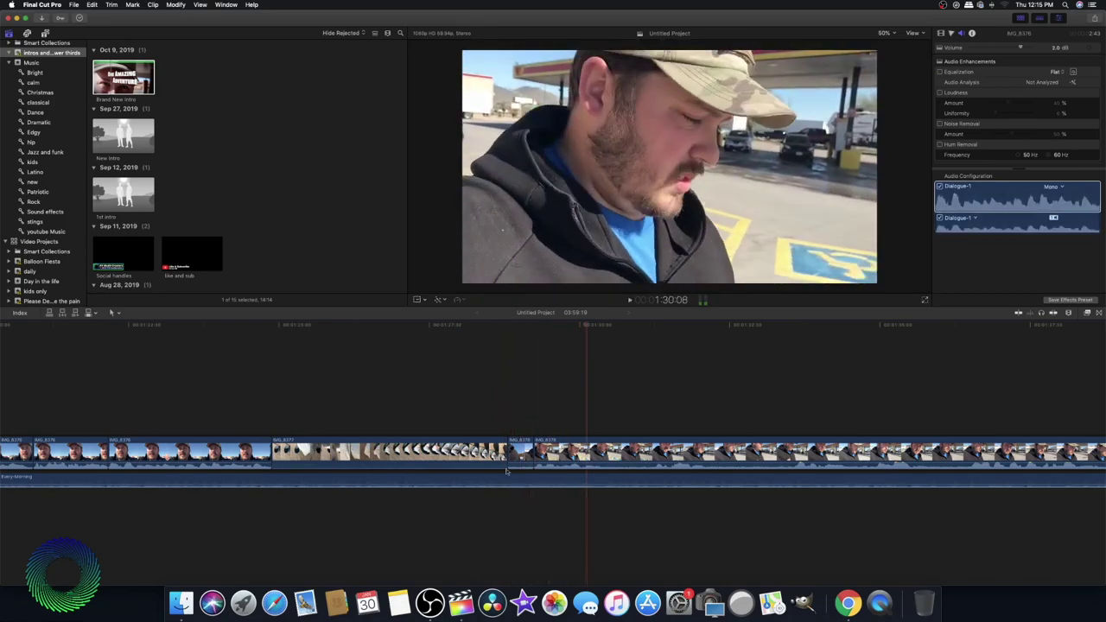
click(259, 488)
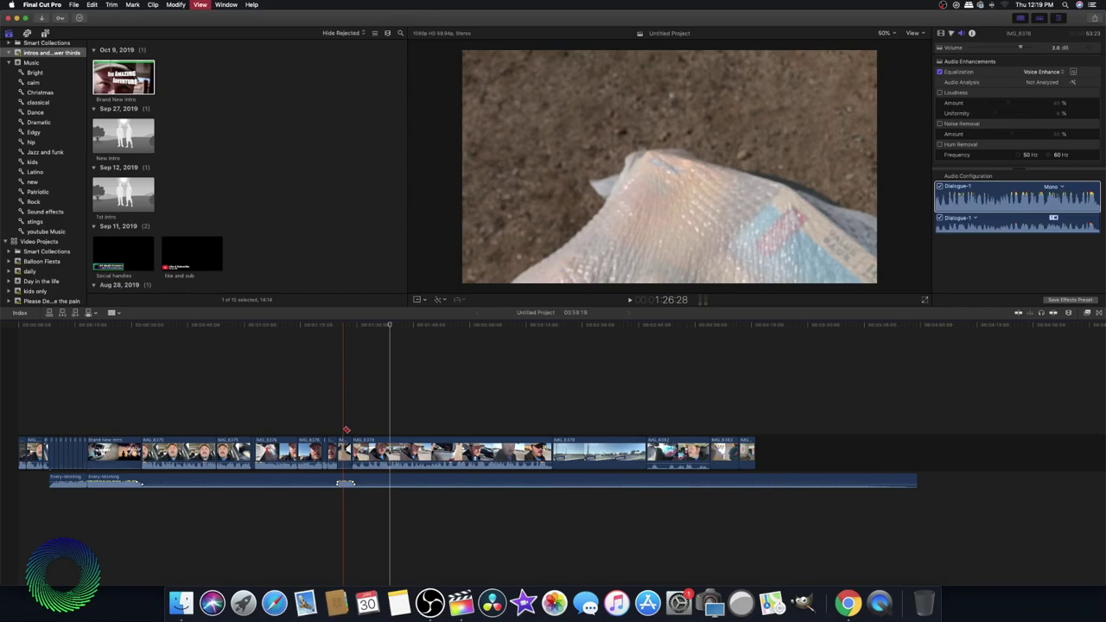
Connect a copy of the short first IMG_8377 piece above the storyline and extend its start over the end of IMG_8376, checking with playback.
key(super+equal)
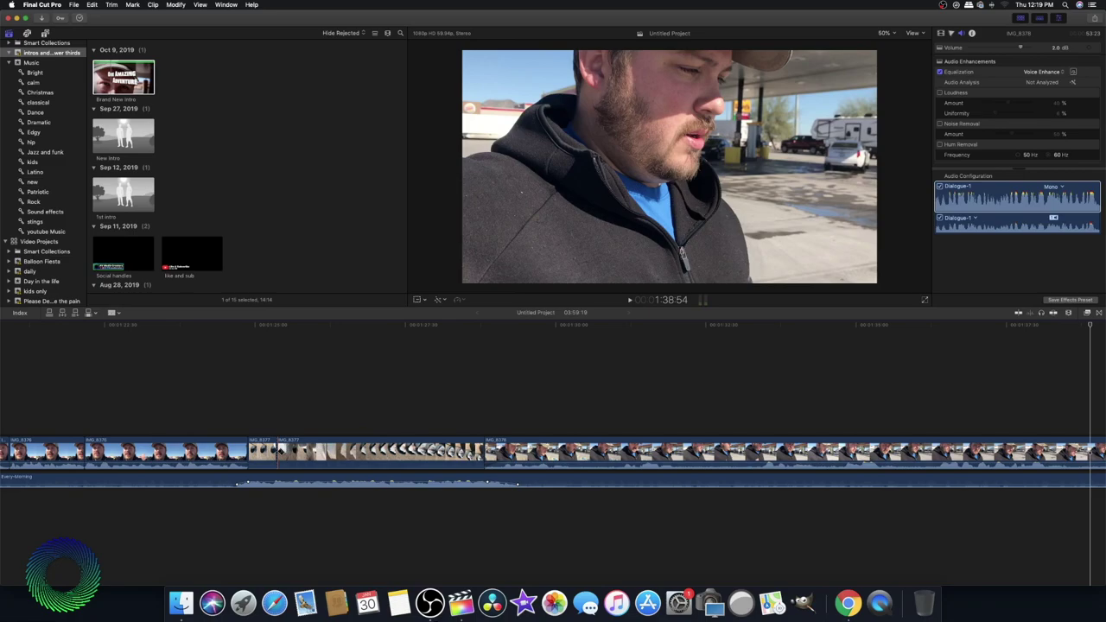
click(264, 450)
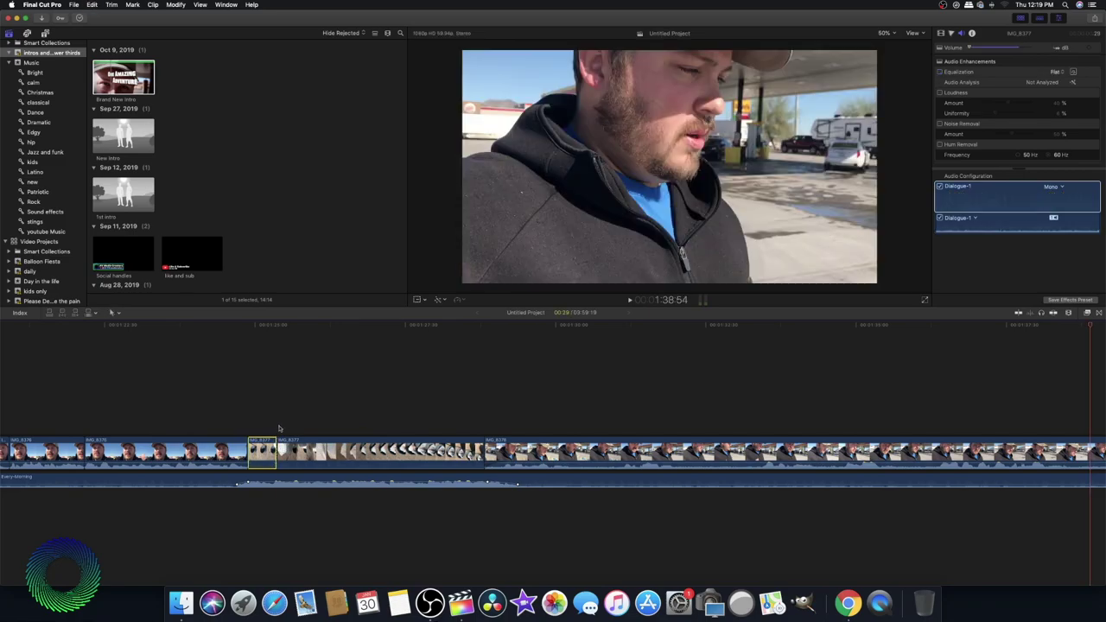
click(277, 429)
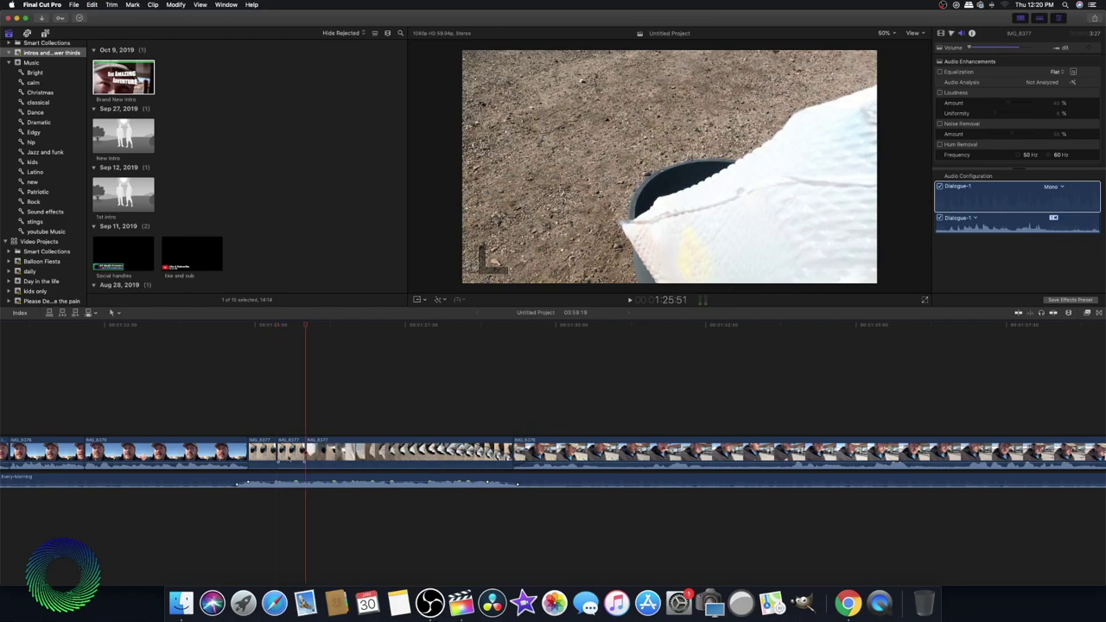
drag(279, 448, 193, 415)
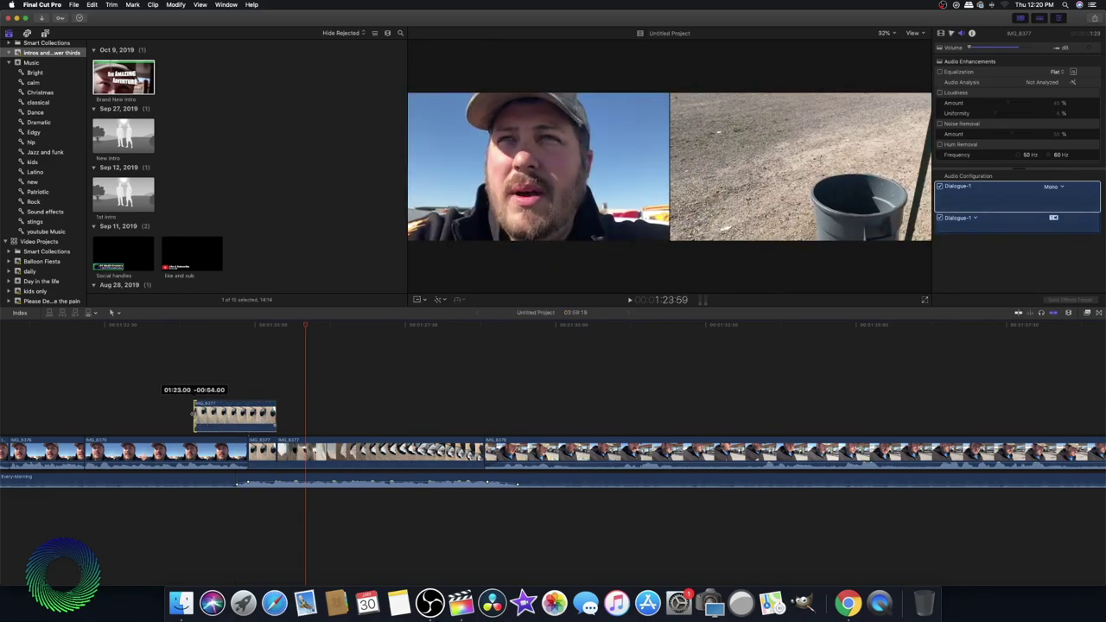
drag(194, 414, 193, 415)
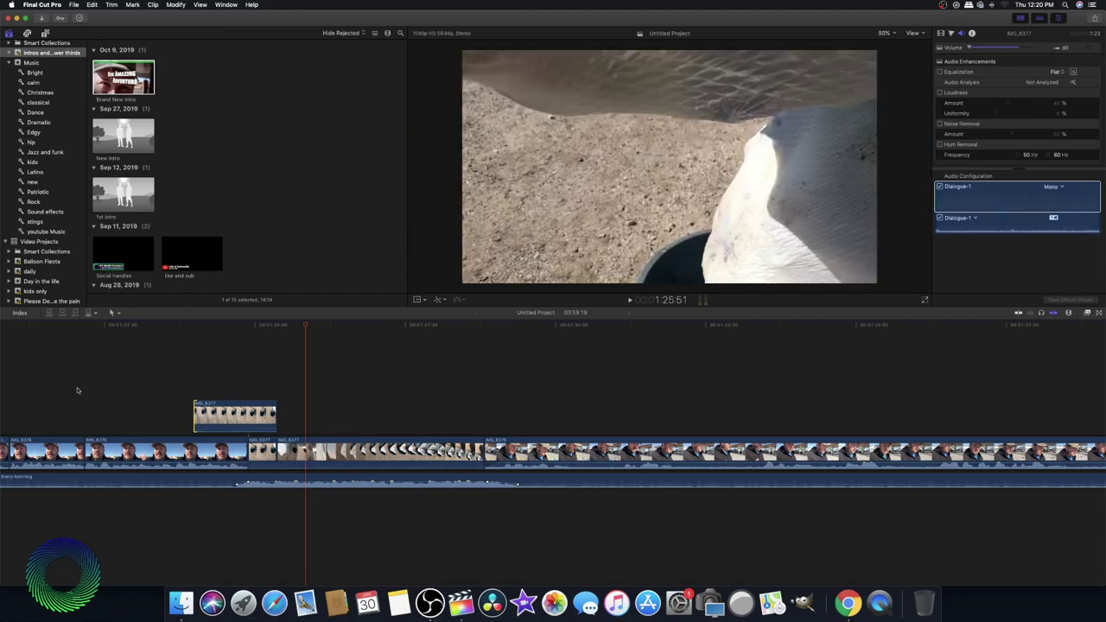
click(77, 391)
key(space)
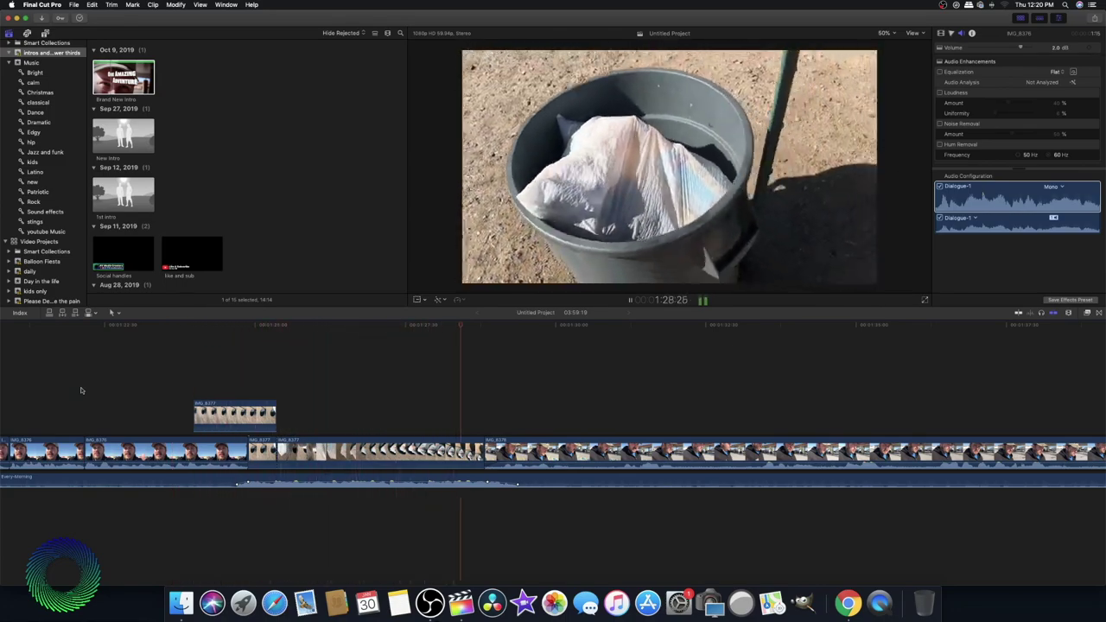
key(space)
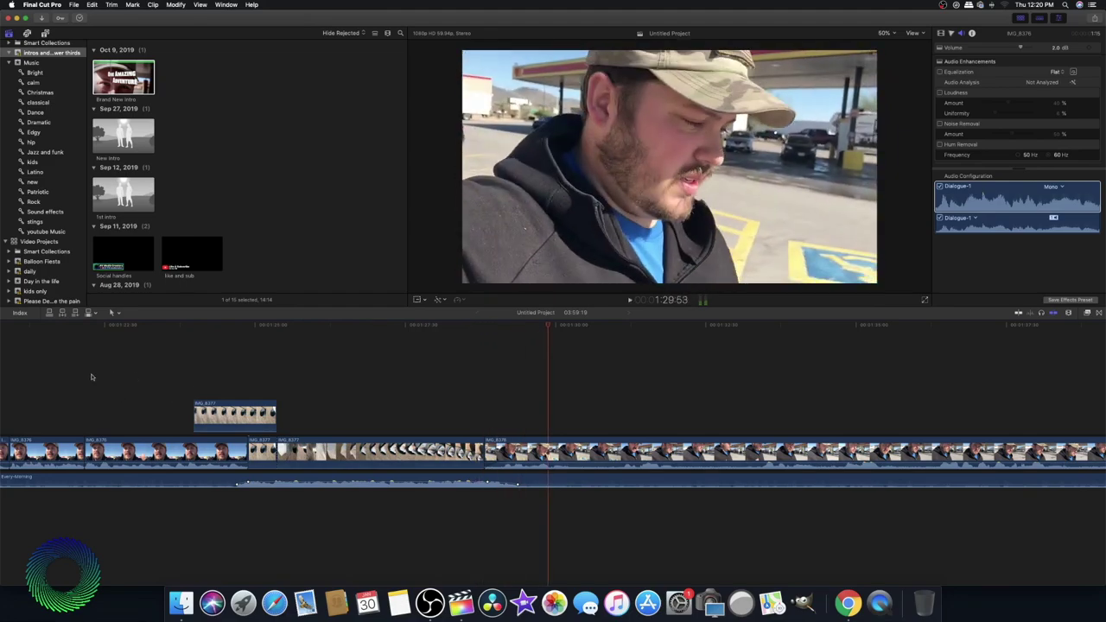